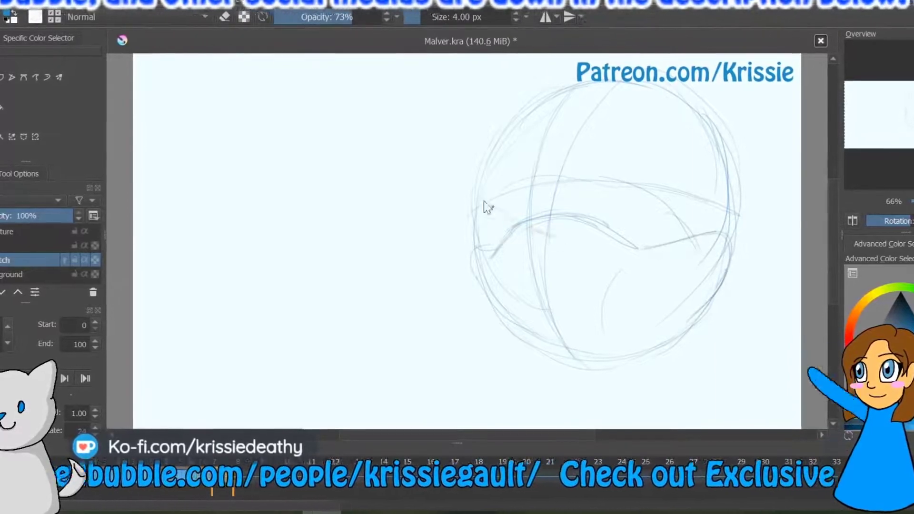
- Sketch a second round head with curved construction guidelines beside the existing head
{"action": "mouse_move", "coordinate": [304, 78]}
{"action": "left_mouse_down"}
{"action": "mouse_move", "coordinate": [343, 68]}
{"action": "mouse_move", "coordinate": [306, 302]}
{"action": "left_mouse_up"}
{"action": "key", "text": "ctrl+z"}
{"action": "key", "text": "ctrl+z"}
{"action": "left_click_drag", "start_coordinate": [256, 92], "coordinate": [418, 265]}
{"action": "left_click_drag", "start_coordinate": [434, 228], "coordinate": [307, 322]}
{"action": "left_click_drag", "start_coordinate": [231, 226], "coordinate": [348, 56]}
{"action": "mouse_move", "coordinate": [417, 91]}
{"action": "left_mouse_down"}
{"action": "mouse_move", "coordinate": [444, 217]}
{"action": "mouse_move", "coordinate": [345, 324]}
{"action": "left_mouse_up"}
- Rough in the nose, muzzle contour and open mouth on the left head
{"action": "left_click_drag", "start_coordinate": [403, 238], "coordinate": [471, 191]}
{"action": "mouse_move", "coordinate": [475, 194]}
{"action": "left_mouse_down"}
{"action": "mouse_move", "coordinate": [461, 227]}
{"action": "mouse_move", "coordinate": [403, 240]}
{"action": "left_mouse_up"}
{"action": "left_click_drag", "start_coordinate": [381, 223], "coordinate": [437, 218]}
{"action": "mouse_move", "coordinate": [359, 237]}
{"action": "left_mouse_down"}
{"action": "mouse_move", "coordinate": [303, 229]}
{"action": "mouse_move", "coordinate": [287, 318]}
{"action": "left_mouse_up"}
{"action": "mouse_move", "coordinate": [272, 234]}
{"action": "left_mouse_down"}
{"action": "mouse_move", "coordinate": [356, 241]}
{"action": "mouse_move", "coordinate": [286, 318]}
{"action": "left_mouse_up"}
{"action": "mouse_move", "coordinate": [285, 320]}
{"action": "left_mouse_down"}
{"action": "mouse_move", "coordinate": [347, 324]}
{"action": "mouse_move", "coordinate": [440, 259]}
{"action": "left_mouse_up"}
{"action": "left_click_drag", "start_coordinate": [339, 272], "coordinate": [371, 273]}
{"action": "left_click_drag", "start_coordinate": [310, 258], "coordinate": [371, 275]}
{"action": "mouse_move", "coordinate": [309, 259]}
{"action": "left_mouse_down"}
{"action": "mouse_move", "coordinate": [320, 288]}
{"action": "mouse_move", "coordinate": [369, 276]}
{"action": "mouse_move", "coordinate": [347, 290]}
{"action": "left_mouse_up"}
- Erase rough lines across the left head with an enlarged eraser and reduce the brush size again
{"action": "key", "text": "e"}
{"action": "key", "text": "bracketright"}
{"action": "key", "text": "bracketright"}
{"action": "key", "text": "bracketright"}
{"action": "key", "text": "bracketright"}
{"action": "mouse_move", "coordinate": [451, 143]}
{"action": "left_mouse_down"}
{"action": "mouse_move", "coordinate": [619, 122]}
{"action": "mouse_move", "coordinate": [243, 259]}
{"action": "left_mouse_up"}
{"action": "key", "text": "bracketleft"}
{"action": "key", "text": "bracketleft"}
{"action": "key", "text": "bracketleft"}
{"action": "key", "text": "bracketleft"}
{"action": "key", "text": "bracketleft"}
{"action": "key", "text": "bracketleft"}
{"action": "key", "text": "bracketleft"}
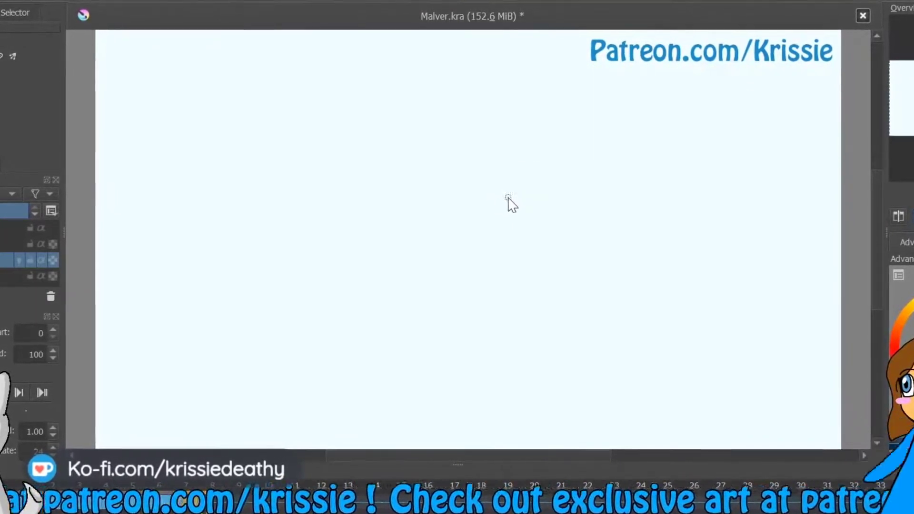
{"action": "left_click_drag", "start_coordinate": [605, 93], "coordinate": [775, 240]}
{"action": "key", "text": "ctrl+z"}
{"action": "left_click_drag", "start_coordinate": [534, 114], "coordinate": [528, 304]}
{"action": "left_click_drag", "start_coordinate": [499, 154], "coordinate": [712, 94]}
{"action": "key", "text": "ctrl+z"}
{"action": "key", "text": "ctrl+z"}
- Sketch a large round head on the right half of the canvas with curved centre and eye-level guidelines
{"action": "left_click_drag", "start_coordinate": [565, 126], "coordinate": [782, 234]}
{"action": "left_click_drag", "start_coordinate": [522, 300], "coordinate": [751, 125]}
{"action": "left_click_drag", "start_coordinate": [712, 103], "coordinate": [570, 400]}
{"action": "left_click_drag", "start_coordinate": [510, 210], "coordinate": [597, 402]}
{"action": "mouse_move", "coordinate": [799, 169]}
{"action": "left_mouse_down"}
{"action": "mouse_move", "coordinate": [752, 360]}
{"action": "mouse_move", "coordinate": [560, 392]}
{"action": "left_mouse_up"}
{"action": "left_click_drag", "start_coordinate": [684, 81], "coordinate": [581, 418]}
{"action": "left_click_drag", "start_coordinate": [515, 227], "coordinate": [768, 217]}
{"action": "left_click_drag", "start_coordinate": [678, 210], "coordinate": [815, 266]}
{"action": "left_click_drag", "start_coordinate": [677, 89], "coordinate": [588, 374]}
{"action": "left_click_drag", "start_coordinate": [571, 196], "coordinate": [595, 402]}
{"action": "left_click_drag", "start_coordinate": [484, 255], "coordinate": [503, 265]}
{"action": "left_click_drag", "start_coordinate": [640, 281], "coordinate": [759, 309]}
{"action": "left_click_drag", "start_coordinate": [593, 276], "coordinate": [752, 261]}
{"action": "left_click_drag", "start_coordinate": [764, 296], "coordinate": [757, 367]}
{"action": "left_click_drag", "start_coordinate": [490, 260], "coordinate": [480, 214]}
{"action": "key", "text": "ctrl+z"}
{"action": "key", "text": "ctrl+z"}
{"action": "key", "text": "ctrl+z"}
{"action": "key", "text": "ctrl+z"}
{"action": "key", "text": "ctrl+z"}
{"action": "key", "text": "ctrl+z"}
{"action": "key", "text": "ctrl+z"}
{"action": "key", "text": "ctrl+z"}
{"action": "key", "text": "ctrl+z"}
{"action": "key", "text": "ctrl+z"}
- Sketch the muzzle of the right head, with an arched upper edge dipping in the middle and rounded cheeks
{"action": "left_click_drag", "start_coordinate": [535, 261], "coordinate": [623, 287]}
{"action": "left_click_drag", "start_coordinate": [566, 249], "coordinate": [639, 294]}
{"action": "left_click_drag", "start_coordinate": [517, 289], "coordinate": [645, 296]}
{"action": "left_click_drag", "start_coordinate": [522, 286], "coordinate": [608, 268]}
{"action": "left_click_drag", "start_coordinate": [491, 278], "coordinate": [521, 280]}
{"action": "left_click_drag", "start_coordinate": [500, 281], "coordinate": [537, 388]}
{"action": "mouse_move", "coordinate": [643, 287]}
{"action": "left_mouse_down"}
{"action": "mouse_move", "coordinate": [714, 269]}
{"action": "mouse_move", "coordinate": [786, 321]}
{"action": "left_mouse_up"}
{"action": "mouse_move", "coordinate": [659, 291]}
{"action": "left_mouse_down"}
{"action": "mouse_move", "coordinate": [766, 289]}
{"action": "mouse_move", "coordinate": [688, 398]}
{"action": "left_mouse_up"}
- Sketch the large rounded eye outline above the right head's muzzle and darken the muzzle's upper edge
{"action": "left_click_drag", "start_coordinate": [633, 133], "coordinate": [739, 174]}
{"action": "left_click_drag", "start_coordinate": [733, 135], "coordinate": [718, 268]}
{"action": "mouse_move", "coordinate": [517, 288]}
{"action": "left_mouse_down"}
{"action": "mouse_move", "coordinate": [571, 259]}
{"action": "mouse_move", "coordinate": [643, 295]}
{"action": "left_mouse_up"}
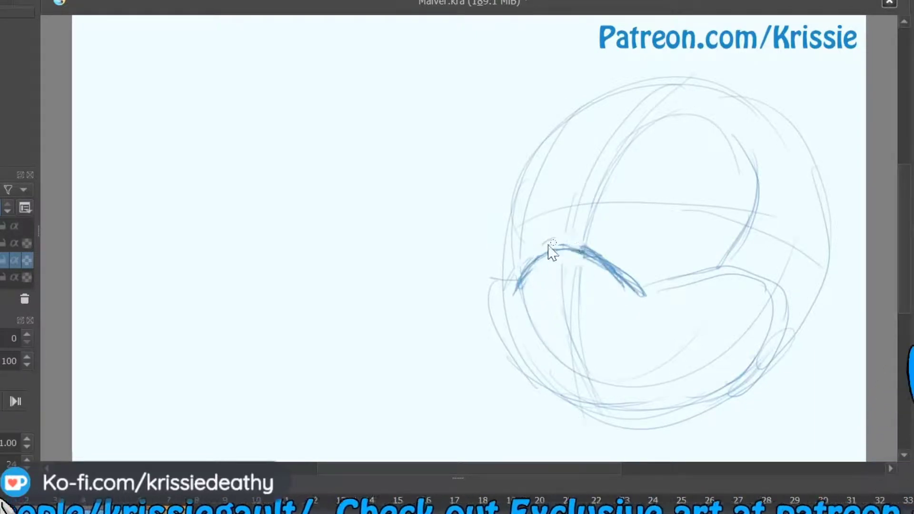
- Sketch a round left head with curved face guidelines and add a long pointed nose to the right head
{"action": "left_click_drag", "start_coordinate": [364, 59], "coordinate": [333, 321]}
{"action": "left_click_drag", "start_coordinate": [334, 56], "coordinate": [343, 322]}
{"action": "left_click_drag", "start_coordinate": [226, 88], "coordinate": [379, 48]}
{"action": "left_click_drag", "start_coordinate": [242, 82], "coordinate": [228, 291]}
{"action": "left_click_drag", "start_coordinate": [379, 51], "coordinate": [411, 305]}
{"action": "left_click_drag", "start_coordinate": [204, 245], "coordinate": [452, 252]}
{"action": "left_click_drag", "start_coordinate": [385, 70], "coordinate": [367, 321]}
{"action": "left_click_drag", "start_coordinate": [255, 181], "coordinate": [445, 183]}
{"action": "left_click_drag", "start_coordinate": [498, 195], "coordinate": [529, 226]}
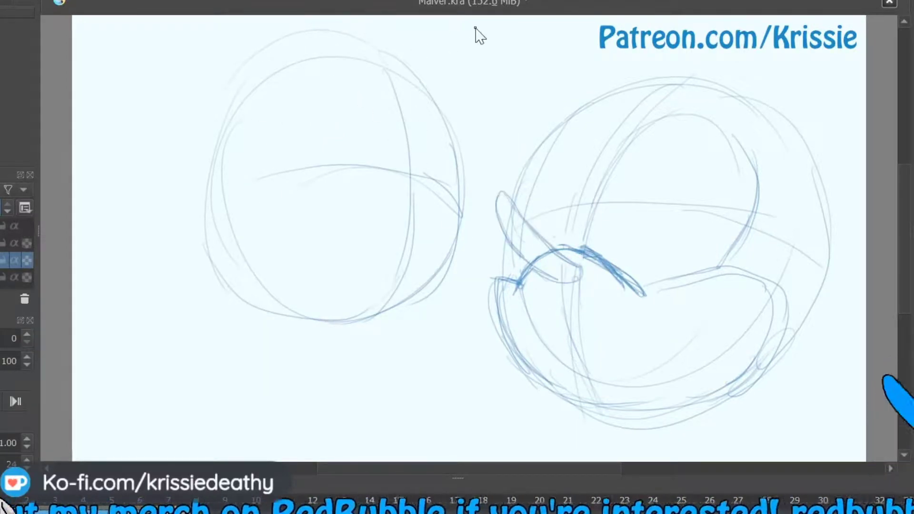
- Refine the left head's contour and rough in its cheek and muzzle edge facing the right head
{"action": "mouse_move", "coordinate": [234, 125]}
{"action": "left_mouse_down"}
{"action": "mouse_move", "coordinate": [440, 292]}
{"action": "mouse_move", "coordinate": [398, 67]}
{"action": "mouse_move", "coordinate": [423, 301]}
{"action": "left_mouse_up"}
{"action": "left_click_drag", "start_coordinate": [358, 236], "coordinate": [447, 250]}
{"action": "left_click_drag", "start_coordinate": [429, 218], "coordinate": [453, 259]}
{"action": "left_click_drag", "start_coordinate": [474, 231], "coordinate": [452, 265]}
{"action": "left_click_drag", "start_coordinate": [376, 317], "coordinate": [411, 267]}
- Draw the left head's long pointed nose so its tip touches the right head's nose
{"action": "left_click_drag", "start_coordinate": [499, 195], "coordinate": [429, 229]}
{"action": "left_click_drag", "start_coordinate": [448, 250], "coordinate": [413, 238]}
{"action": "left_click_drag", "start_coordinate": [499, 192], "coordinate": [546, 239]}
{"action": "left_click_drag", "start_coordinate": [497, 205], "coordinate": [529, 264]}
{"action": "left_click_drag", "start_coordinate": [411, 253], "coordinate": [497, 218]}
{"action": "left_click_drag", "start_coordinate": [410, 235], "coordinate": [493, 196]}
- Outline the upper edge of the left head's muzzle and clear the construction lines inside it
{"action": "left_click_drag", "start_coordinate": [444, 227], "coordinate": [275, 250]}
{"action": "mouse_move", "coordinate": [276, 250]}
{"action": "left_mouse_down"}
{"action": "mouse_move", "coordinate": [306, 349]}
{"action": "mouse_move", "coordinate": [340, 253]}
{"action": "left_mouse_up"}
{"action": "mouse_move", "coordinate": [247, 234]}
{"action": "left_mouse_down"}
{"action": "mouse_move", "coordinate": [291, 349]}
{"action": "mouse_move", "coordinate": [336, 255]}
{"action": "left_mouse_up"}
{"action": "left_click_drag", "start_coordinate": [306, 268], "coordinate": [364, 286]}
{"action": "left_click_drag", "start_coordinate": [284, 257], "coordinate": [358, 286]}
{"action": "left_click_drag", "start_coordinate": [284, 264], "coordinate": [359, 308]}
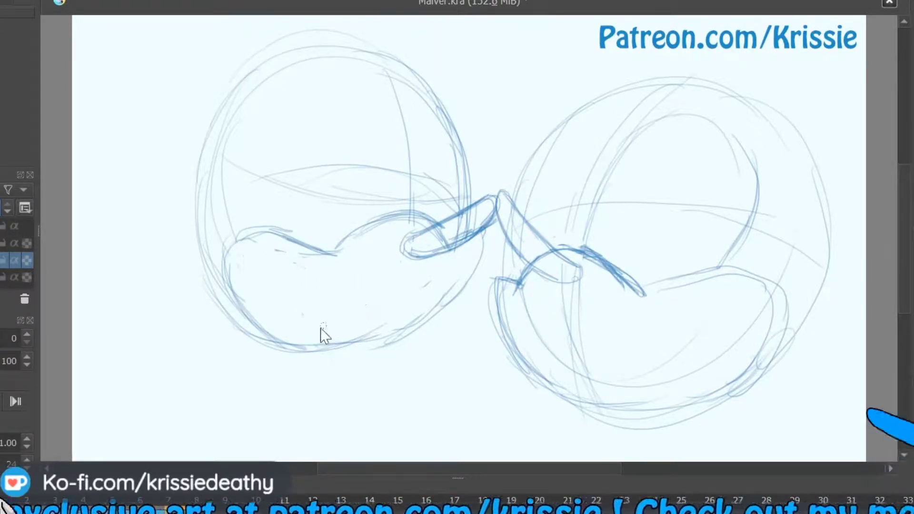
- Strengthen the left head's chin line and draw an open, smiling mouth on its muzzle
{"action": "left_click_drag", "start_coordinate": [376, 333], "coordinate": [295, 348]}
{"action": "left_click_drag", "start_coordinate": [366, 292], "coordinate": [304, 280]}
{"action": "left_click_drag", "start_coordinate": [362, 292], "coordinate": [317, 294]}
- Outline the left head's joined eye shapes and sketch a pointed ear on top of the head
{"action": "left_click_drag", "start_coordinate": [402, 171], "coordinate": [335, 110]}
{"action": "mouse_move", "coordinate": [276, 233]}
{"action": "left_mouse_down"}
{"action": "mouse_move", "coordinate": [351, 92]}
{"action": "mouse_move", "coordinate": [405, 171]}
{"action": "left_mouse_up"}
{"action": "left_click_drag", "start_coordinate": [350, 93], "coordinate": [262, 152]}
{"action": "left_click_drag", "start_coordinate": [445, 110], "coordinate": [422, 148]}
{"action": "left_click_drag", "start_coordinate": [212, 157], "coordinate": [255, 17]}
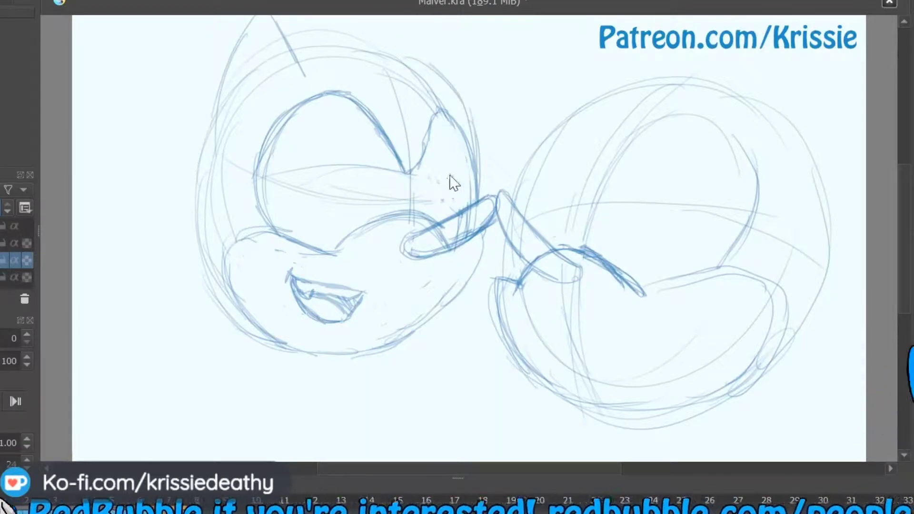
- Clean the guidelines out of the left face, strengthen its cheek contour and add tall oval irises
{"action": "left_click_drag", "start_coordinate": [394, 224], "coordinate": [307, 253]}
{"action": "mouse_move", "coordinate": [380, 166]}
{"action": "left_mouse_down"}
{"action": "mouse_move", "coordinate": [430, 66]}
{"action": "mouse_move", "coordinate": [476, 198]}
{"action": "left_mouse_up"}
{"action": "left_click_drag", "start_coordinate": [419, 326], "coordinate": [457, 287]}
{"action": "left_click_drag", "start_coordinate": [482, 233], "coordinate": [367, 352]}
{"action": "left_click_drag", "start_coordinate": [445, 101], "coordinate": [438, 192]}
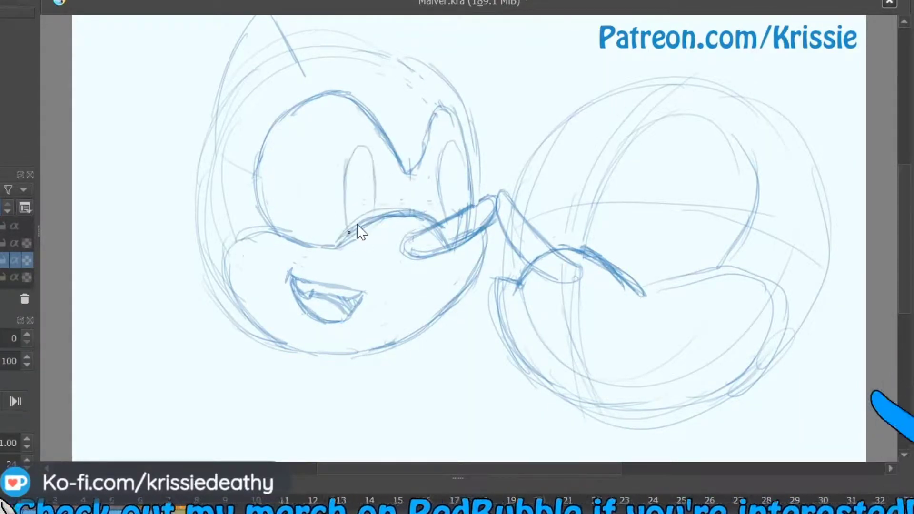
- Outline the right head's joined eye shapes above the muzzle and add slanted oval irises
{"action": "left_click_drag", "start_coordinate": [732, 127], "coordinate": [724, 266]}
{"action": "left_click_drag", "start_coordinate": [645, 127], "coordinate": [614, 149]}
{"action": "left_click_drag", "start_coordinate": [593, 117], "coordinate": [607, 146]}
{"action": "left_click_drag", "start_coordinate": [672, 154], "coordinate": [664, 195]}
{"action": "left_click_drag", "start_coordinate": [648, 288], "coordinate": [730, 264]}
- Strengthen the right head's upper contour and sketch spiky tufts and an ear on top of it
{"action": "left_click_drag", "start_coordinate": [745, 90], "coordinate": [815, 48]}
{"action": "left_click_drag", "start_coordinate": [499, 276], "coordinate": [538, 128]}
{"action": "left_click_drag", "start_coordinate": [514, 179], "coordinate": [691, 67]}
{"action": "left_click_drag", "start_coordinate": [664, 29], "coordinate": [645, 76]}
{"action": "mouse_move", "coordinate": [619, 34]}
{"action": "left_mouse_down"}
{"action": "mouse_move", "coordinate": [592, 94]}
{"action": "mouse_move", "coordinate": [647, 69]}
{"action": "left_mouse_up"}
{"action": "left_click_drag", "start_coordinate": [719, 98], "coordinate": [773, 50]}
- Sketch the curved quills around the right head and strengthen its edge beside the nose
{"action": "left_click_drag", "start_coordinate": [758, 171], "coordinate": [864, 196]}
{"action": "left_click_drag", "start_coordinate": [827, 199], "coordinate": [866, 189]}
{"action": "left_click_drag", "start_coordinate": [619, 84], "coordinate": [549, 77]}
{"action": "left_click_drag", "start_coordinate": [601, 76], "coordinate": [524, 19]}
{"action": "mouse_move", "coordinate": [512, 25]}
{"action": "left_mouse_down"}
{"action": "mouse_move", "coordinate": [526, 131]}
{"action": "mouse_move", "coordinate": [537, 144]}
{"action": "left_mouse_up"}
{"action": "left_click_drag", "start_coordinate": [500, 80], "coordinate": [538, 142]}
{"action": "left_click_drag", "start_coordinate": [511, 229], "coordinate": [508, 205]}
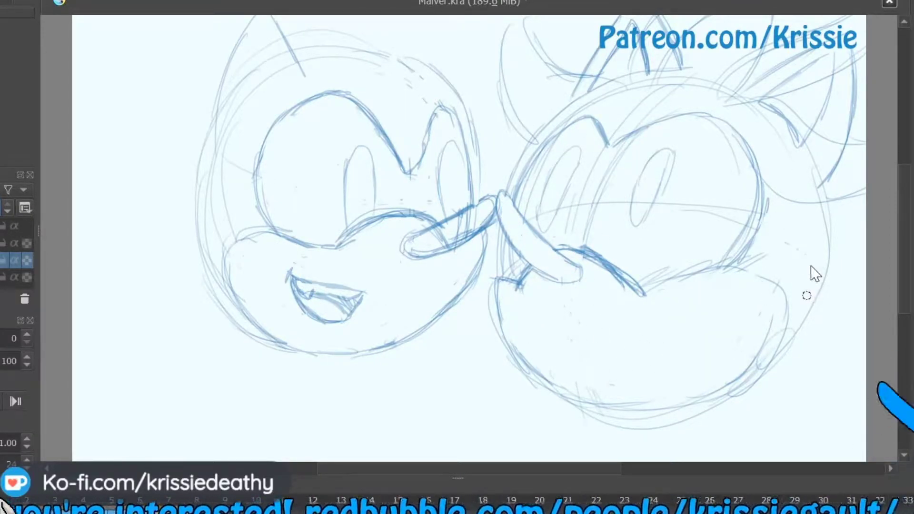
- Sketch the right character's raised hand against the cheek with the wrist and cuff below it
{"action": "left_click_drag", "start_coordinate": [732, 287], "coordinate": [719, 327]}
{"action": "mouse_move", "coordinate": [834, 248]}
{"action": "left_mouse_down"}
{"action": "mouse_move", "coordinate": [789, 353]}
{"action": "mouse_move", "coordinate": [829, 339]}
{"action": "mouse_move", "coordinate": [801, 378]}
{"action": "left_mouse_up"}
{"action": "mouse_move", "coordinate": [832, 331]}
{"action": "left_mouse_down"}
{"action": "mouse_move", "coordinate": [836, 391]}
{"action": "mouse_move", "coordinate": [728, 460]}
{"action": "left_mouse_up"}
{"action": "left_click_drag", "start_coordinate": [693, 349], "coordinate": [681, 445]}
{"action": "left_click_drag", "start_coordinate": [686, 419], "coordinate": [728, 458]}
- Sketch the left character's neck, chest and arm lines below the chin, plus the right character's shoulder line
{"action": "left_click_drag", "start_coordinate": [287, 387], "coordinate": [377, 424]}
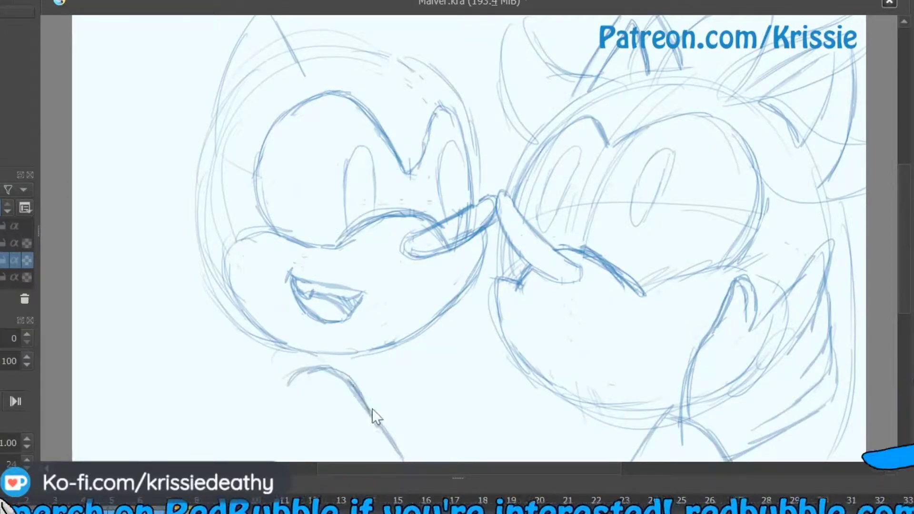
{"action": "key", "text": "ctrl+z"}
{"action": "left_click_drag", "start_coordinate": [305, 427], "coordinate": [327, 461]}
{"action": "left_click_drag", "start_coordinate": [289, 379], "coordinate": [284, 413]}
{"action": "left_click_drag", "start_coordinate": [418, 353], "coordinate": [428, 460]}
{"action": "left_click_drag", "start_coordinate": [543, 456], "coordinate": [564, 402]}
{"action": "mouse_move", "coordinate": [424, 331]}
{"action": "left_mouse_down"}
{"action": "mouse_move", "coordinate": [445, 380]}
{"action": "mouse_move", "coordinate": [447, 457]}
{"action": "left_mouse_up"}
{"action": "left_click_drag", "start_coordinate": [268, 378], "coordinate": [205, 456]}
- Draw the inner ear and strengthen the outer edge of the left character's ear and head
{"action": "left_click_drag", "start_coordinate": [262, 33], "coordinate": [240, 126]}
{"action": "left_click_drag", "start_coordinate": [289, 81], "coordinate": [246, 117]}
{"action": "left_click_drag", "start_coordinate": [266, 28], "coordinate": [289, 74]}
{"action": "left_click_drag", "start_coordinate": [238, 61], "coordinate": [201, 166]}
- Sketch large swept-back quills behind the left character's head, reaching down to the shoulder
{"action": "left_click_drag", "start_coordinate": [255, 16], "coordinate": [115, 304]}
{"action": "left_click_drag", "start_coordinate": [196, 125], "coordinate": [119, 245]}
{"action": "mouse_move", "coordinate": [194, 136]}
{"action": "left_mouse_down"}
{"action": "mouse_move", "coordinate": [91, 244]}
{"action": "mouse_move", "coordinate": [85, 388]}
{"action": "mouse_move", "coordinate": [189, 302]}
{"action": "mouse_move", "coordinate": [200, 266]}
{"action": "mouse_move", "coordinate": [145, 455]}
{"action": "left_mouse_up"}
{"action": "key", "text": "ctrl+z"}
{"action": "left_click_drag", "start_coordinate": [263, 379], "coordinate": [152, 450]}
{"action": "left_click_drag", "start_coordinate": [260, 384], "coordinate": [144, 456]}
{"action": "left_click_drag", "start_coordinate": [190, 251], "coordinate": [144, 456]}
{"action": "left_click_drag", "start_coordinate": [138, 343], "coordinate": [129, 411]}
- Sketch the left character's far ear and clean up the overlapping lines around the nose and upper muzzle
{"action": "left_click_drag", "start_coordinate": [449, 81], "coordinate": [434, 18]}
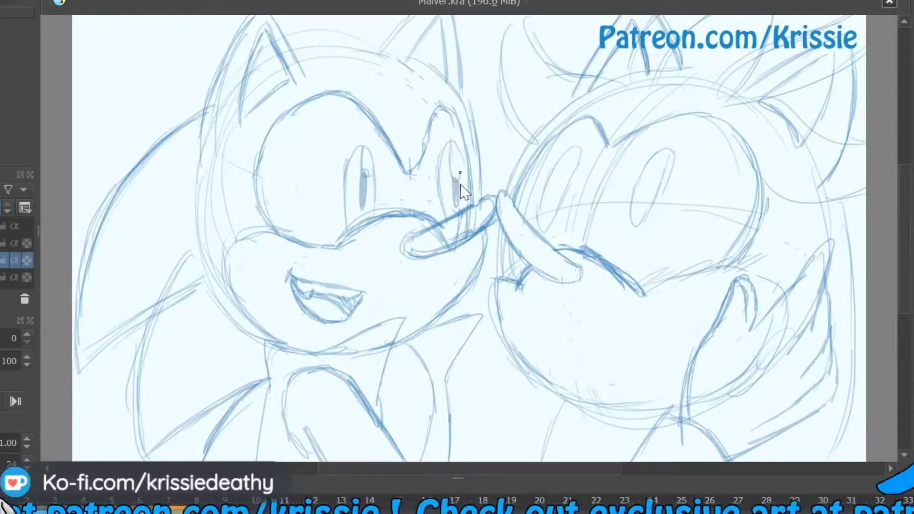
{"action": "left_click_drag", "start_coordinate": [425, 242], "coordinate": [487, 208]}
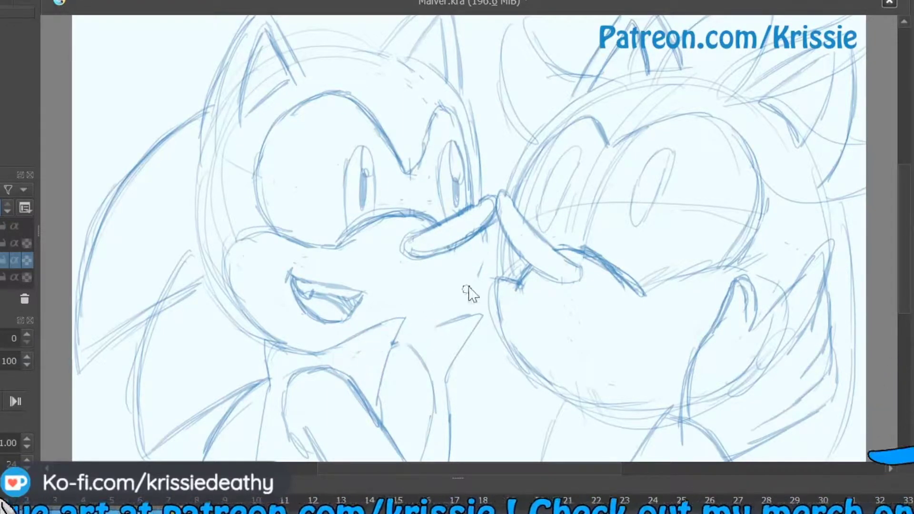
{"action": "left_click_drag", "start_coordinate": [372, 210], "coordinate": [423, 217]}
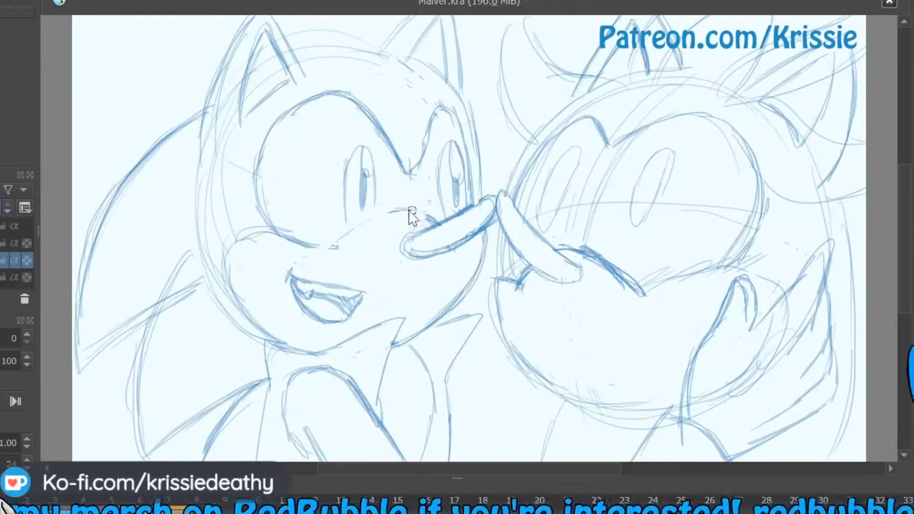
{"action": "left_click_drag", "start_coordinate": [360, 210], "coordinate": [362, 218]}
- Sketch two round earrings joined by a bar at the left character's near ear and clean the surrounding head and cheek outline
{"action": "key", "text": "e"}
{"action": "mouse_move", "coordinate": [220, 147]}
{"action": "left_mouse_down"}
{"action": "mouse_move", "coordinate": [238, 60]}
{"action": "mouse_move", "coordinate": [231, 41]}
{"action": "mouse_move", "coordinate": [204, 65]}
{"action": "mouse_move", "coordinate": [236, 58]}
{"action": "left_mouse_up"}
{"action": "mouse_move", "coordinate": [194, 95]}
{"action": "left_mouse_down"}
{"action": "mouse_move", "coordinate": [211, 108]}
{"action": "mouse_move", "coordinate": [201, 161]}
{"action": "left_mouse_up"}
{"action": "left_click_drag", "start_coordinate": [226, 58], "coordinate": [215, 85]}
{"action": "key", "text": "e"}
{"action": "left_click_drag", "start_coordinate": [207, 101], "coordinate": [212, 89]}
{"action": "left_click_drag", "start_coordinate": [225, 53], "coordinate": [234, 44]}
{"action": "key", "text": "e"}
{"action": "left_click_drag", "start_coordinate": [269, 233], "coordinate": [228, 288]}
{"action": "mouse_move", "coordinate": [180, 120]}
{"action": "left_mouse_down"}
{"action": "mouse_move", "coordinate": [176, 95]}
{"action": "mouse_move", "coordinate": [190, 111]}
{"action": "left_mouse_up"}
{"action": "left_click_drag", "start_coordinate": [186, 96], "coordinate": [196, 83]}
{"action": "left_click_drag", "start_coordinate": [198, 80], "coordinate": [199, 17]}
- Sketch long pointed fringe strands falling across the left character's forehead and far eye
{"action": "mouse_move", "coordinate": [292, 38]}
{"action": "left_mouse_down"}
{"action": "mouse_move", "coordinate": [334, 18]}
{"action": "mouse_move", "coordinate": [428, 211]}
{"action": "left_mouse_up"}
{"action": "left_click_drag", "start_coordinate": [351, 36], "coordinate": [388, 58]}
{"action": "left_click_drag", "start_coordinate": [398, 98], "coordinate": [438, 193]}
{"action": "mouse_move", "coordinate": [404, 22]}
{"action": "left_mouse_down"}
{"action": "mouse_move", "coordinate": [427, 67]}
{"action": "mouse_move", "coordinate": [514, 176]}
{"action": "left_mouse_up"}
{"action": "left_click_drag", "start_coordinate": [479, 62], "coordinate": [505, 162]}
{"action": "key", "text": "ctrl+z"}
{"action": "left_click_drag", "start_coordinate": [461, 53], "coordinate": [511, 116]}
{"action": "left_click_drag", "start_coordinate": [511, 116], "coordinate": [471, 97]}
{"action": "left_click_drag", "start_coordinate": [296, 17], "coordinate": [288, 39]}
- Erase the forehead and eye lines beneath the left character's fringe and strengthen the strands crossing the far eye
{"action": "key", "text": "e"}
{"action": "mouse_move", "coordinate": [334, 90]}
{"action": "left_mouse_down"}
{"action": "mouse_move", "coordinate": [342, 59]}
{"action": "mouse_move", "coordinate": [369, 121]}
{"action": "left_mouse_up"}
{"action": "left_click_drag", "start_coordinate": [345, 40], "coordinate": [305, 37]}
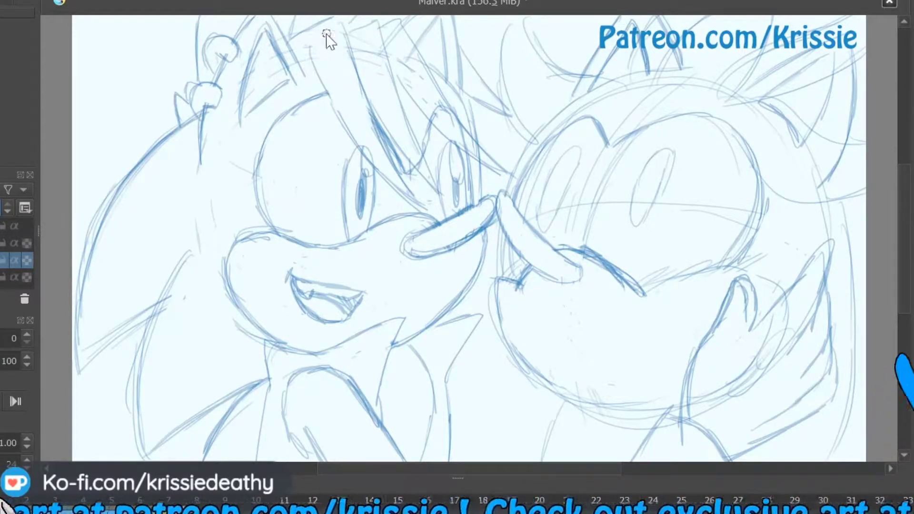
{"action": "left_click_drag", "start_coordinate": [451, 112], "coordinate": [516, 175]}
{"action": "left_click_drag", "start_coordinate": [387, 59], "coordinate": [500, 166]}
{"action": "mouse_move", "coordinate": [432, 117]}
{"action": "left_mouse_down"}
{"action": "mouse_move", "coordinate": [423, 155]}
{"action": "mouse_move", "coordinate": [475, 207]}
{"action": "left_mouse_up"}
{"action": "left_click_drag", "start_coordinate": [464, 89], "coordinate": [476, 138]}
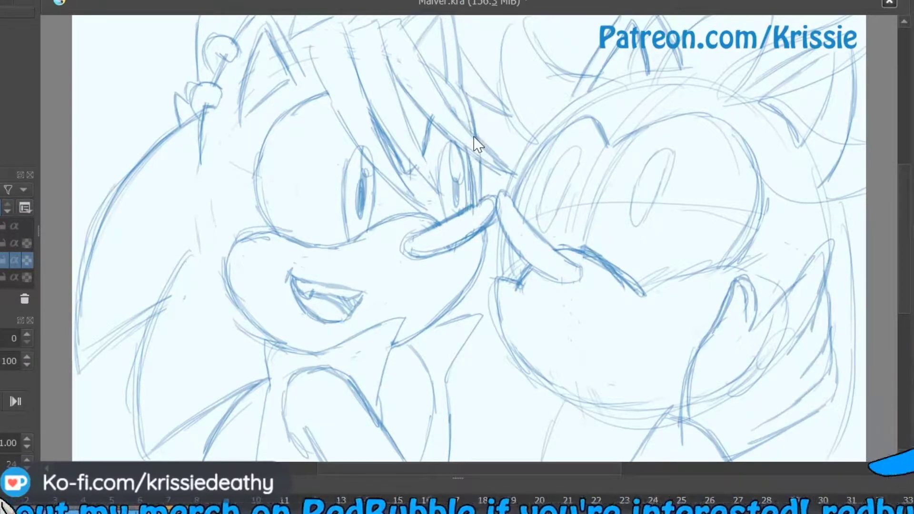
- Sketch a pointed tuft below the right character's chin and clear the stray line at the left character's chest
{"action": "left_click_drag", "start_coordinate": [627, 416], "coordinate": [639, 460]}
{"action": "left_click_drag", "start_coordinate": [627, 416], "coordinate": [709, 460]}
{"action": "left_click_drag", "start_coordinate": [420, 359], "coordinate": [382, 402]}
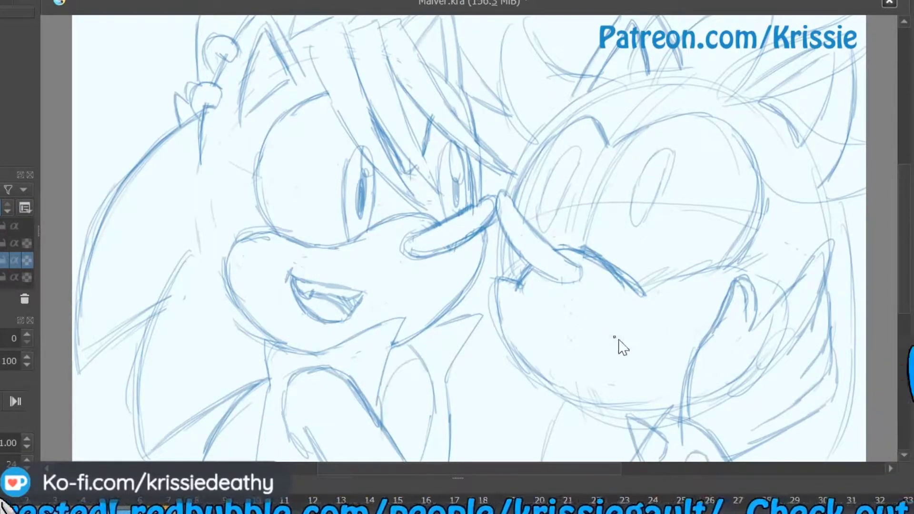
- Draw a small open mouth on the right character and shade both touching noses with hatching
{"action": "left_click_drag", "start_coordinate": [586, 329], "coordinate": [626, 350]}
{"action": "mouse_move", "coordinate": [583, 332]}
{"action": "left_mouse_down"}
{"action": "mouse_move", "coordinate": [619, 361]}
{"action": "mouse_move", "coordinate": [614, 383]}
{"action": "left_mouse_up"}
{"action": "mouse_move", "coordinate": [476, 217]}
{"action": "left_mouse_down"}
{"action": "mouse_move", "coordinate": [432, 241]}
{"action": "mouse_move", "coordinate": [481, 205]}
{"action": "mouse_move", "coordinate": [520, 205]}
{"action": "mouse_move", "coordinate": [506, 215]}
{"action": "mouse_move", "coordinate": [531, 248]}
{"action": "mouse_move", "coordinate": [576, 267]}
{"action": "mouse_move", "coordinate": [504, 254]}
{"action": "mouse_move", "coordinate": [500, 245]}
{"action": "left_mouse_up"}
- Erase the construction lines across the right character's face and thicken the outer eye outlines
{"action": "mouse_move", "coordinate": [553, 148]}
{"action": "left_mouse_down"}
{"action": "mouse_move", "coordinate": [575, 106]}
{"action": "mouse_move", "coordinate": [612, 135]}
{"action": "mouse_move", "coordinate": [611, 194]}
{"action": "mouse_move", "coordinate": [634, 287]}
{"action": "left_mouse_up"}
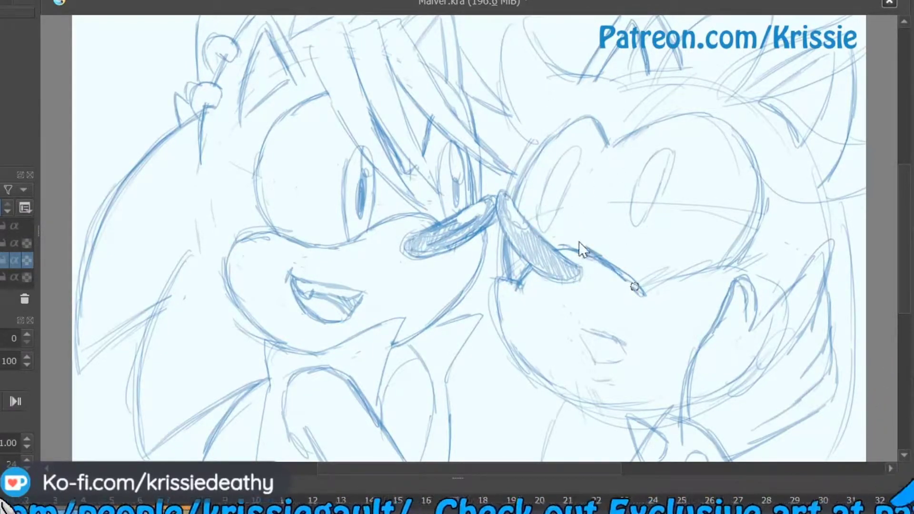
{"action": "left_click_drag", "start_coordinate": [743, 139], "coordinate": [724, 278]}
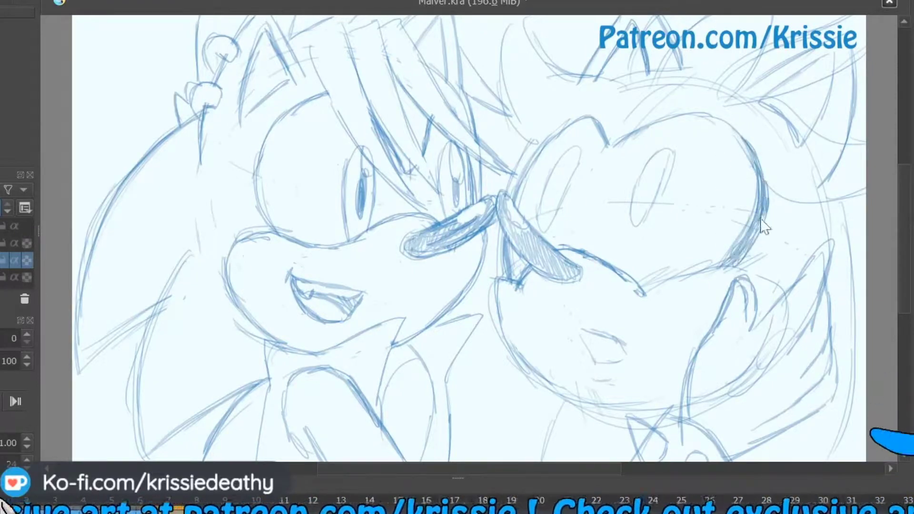
{"action": "left_click_drag", "start_coordinate": [514, 199], "coordinate": [573, 131]}
- Sketch the hair edge beside the right character's face and spiky chest fluff beneath the chin
{"action": "mouse_move", "coordinate": [498, 210]}
{"action": "left_mouse_down"}
{"action": "mouse_move", "coordinate": [489, 347]}
{"action": "mouse_move", "coordinate": [529, 460]}
{"action": "left_mouse_up"}
{"action": "mouse_move", "coordinate": [583, 422]}
{"action": "left_mouse_down"}
{"action": "mouse_move", "coordinate": [606, 391]}
{"action": "mouse_move", "coordinate": [625, 418]}
{"action": "left_mouse_up"}
{"action": "mouse_move", "coordinate": [626, 409]}
{"action": "left_mouse_down"}
{"action": "mouse_move", "coordinate": [671, 377]}
{"action": "mouse_move", "coordinate": [663, 419]}
{"action": "left_mouse_up"}
{"action": "left_click_drag", "start_coordinate": [540, 372], "coordinate": [558, 422]}
{"action": "mouse_move", "coordinate": [531, 393]}
{"action": "left_mouse_down"}
{"action": "mouse_move", "coordinate": [546, 450]}
{"action": "mouse_move", "coordinate": [532, 459]}
{"action": "mouse_move", "coordinate": [587, 430]}
{"action": "mouse_move", "coordinate": [650, 452]}
{"action": "mouse_move", "coordinate": [775, 326]}
{"action": "mouse_move", "coordinate": [744, 292]}
{"action": "left_mouse_up"}
- Erase the face lines inside the right character's raised hand and strengthen the wrist edge and hair line beside it
{"action": "key", "text": "e"}
{"action": "mouse_move", "coordinate": [744, 292]}
{"action": "left_mouse_down"}
{"action": "mouse_move", "coordinate": [694, 400]}
{"action": "mouse_move", "coordinate": [752, 371]}
{"action": "mouse_move", "coordinate": [824, 257]}
{"action": "mouse_move", "coordinate": [792, 409]}
{"action": "left_mouse_up"}
{"action": "key", "text": "e"}
{"action": "mouse_move", "coordinate": [833, 350]}
{"action": "left_mouse_down"}
{"action": "mouse_move", "coordinate": [800, 431]}
{"action": "mouse_move", "coordinate": [735, 457]}
{"action": "left_mouse_up"}
{"action": "left_click_drag", "start_coordinate": [857, 326], "coordinate": [836, 457]}
- Draw slit pupils in the right character's eyes and hatch a pink blush across both cheeks
{"action": "mouse_move", "coordinate": [633, 197]}
{"action": "left_mouse_down"}
{"action": "mouse_move", "coordinate": [636, 184]}
{"action": "mouse_move", "coordinate": [645, 214]}
{"action": "mouse_move", "coordinate": [653, 189]}
{"action": "left_mouse_up"}
{"action": "mouse_move", "coordinate": [556, 179]}
{"action": "left_mouse_down"}
{"action": "mouse_move", "coordinate": [552, 202]}
{"action": "mouse_move", "coordinate": [578, 159]}
{"action": "left_mouse_up"}
{"action": "left_click_drag", "start_coordinate": [640, 286], "coordinate": [704, 268]}
{"action": "left_click_drag", "start_coordinate": [490, 284], "coordinate": [529, 276]}
{"action": "mouse_move", "coordinate": [628, 276]}
{"action": "left_mouse_down"}
{"action": "mouse_move", "coordinate": [752, 257]}
{"action": "mouse_move", "coordinate": [742, 262]}
{"action": "left_mouse_up"}
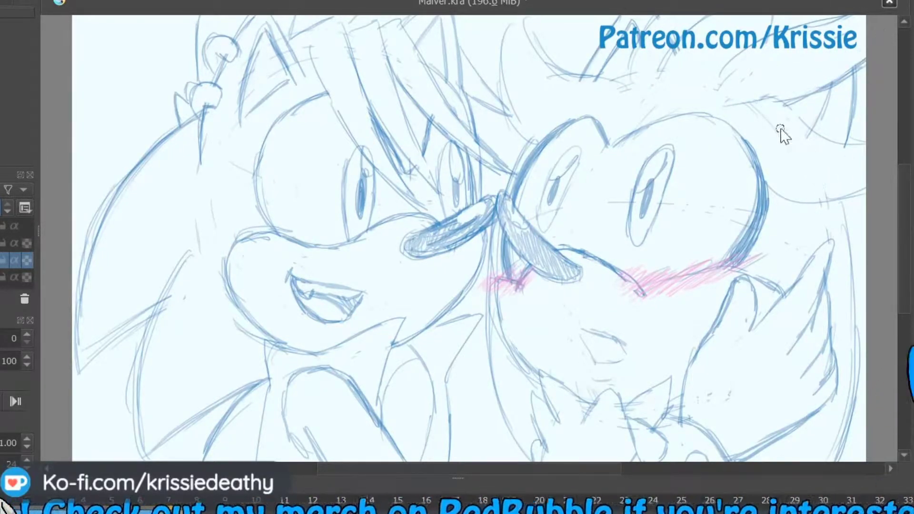
- Strengthen the right character's outer hair line and refine the left character's lower quills, fringe and open mouth
{"action": "left_click_drag", "start_coordinate": [843, 196], "coordinate": [850, 423]}
{"action": "left_click_drag", "start_coordinate": [183, 264], "coordinate": [148, 373]}
{"action": "left_click_drag", "start_coordinate": [139, 333], "coordinate": [148, 375]}
{"action": "mouse_move", "coordinate": [188, 252]}
{"action": "left_mouse_down"}
{"action": "mouse_move", "coordinate": [143, 375]}
{"action": "mouse_move", "coordinate": [144, 457]}
{"action": "left_mouse_up"}
{"action": "left_click_drag", "start_coordinate": [398, 149], "coordinate": [441, 195]}
{"action": "left_click_drag", "start_coordinate": [298, 303], "coordinate": [353, 312]}
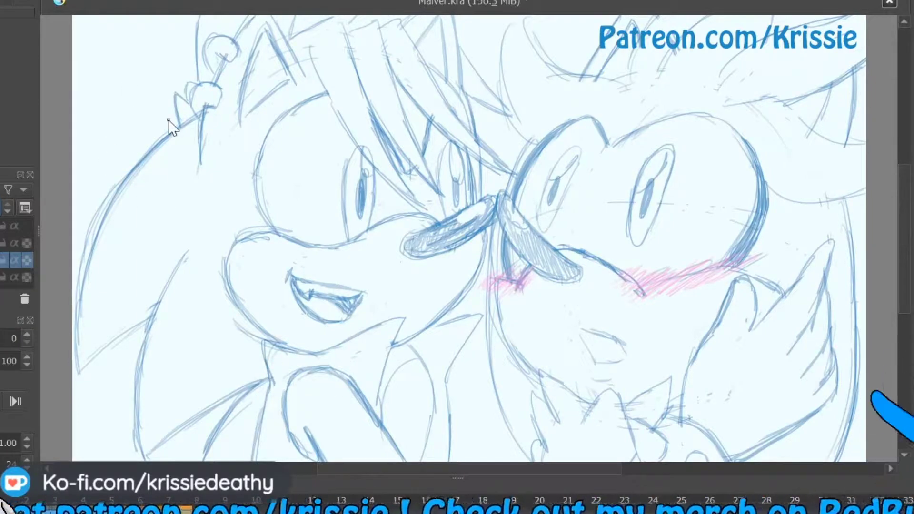
- Try to sketch a speech bubble with a pointed tail beside the left character's chin, clearing the quill lines beneath it
{"action": "left_click_drag", "start_coordinate": [155, 193], "coordinate": [233, 378]}
{"action": "left_click_drag", "start_coordinate": [192, 288], "coordinate": [242, 454]}
{"action": "left_click_drag", "start_coordinate": [216, 330], "coordinate": [230, 357]}
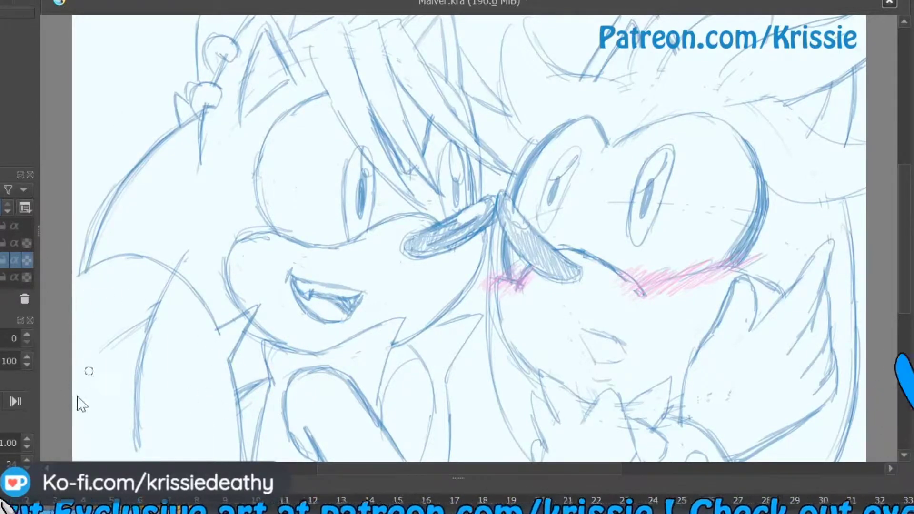
{"action": "key", "text": "ctrl+z"}
{"action": "left_click_drag", "start_coordinate": [79, 275], "coordinate": [79, 374]}
{"action": "left_click_drag", "start_coordinate": [78, 373], "coordinate": [153, 317]}
{"action": "mouse_move", "coordinate": [160, 302]}
{"action": "left_mouse_down"}
{"action": "mouse_move", "coordinate": [145, 457]}
{"action": "mouse_move", "coordinate": [238, 396]}
{"action": "left_mouse_up"}
{"action": "left_click_drag", "start_coordinate": [88, 270], "coordinate": [217, 328]}
- Save the drawing and export it as Malver.jpg
{"action": "key", "text": "ctrl+s"}
{"action": "key", "text": "ctrl+shift+e"}
{"action": "key", "text": "Return"}
{"action": "key", "text": "Return"}
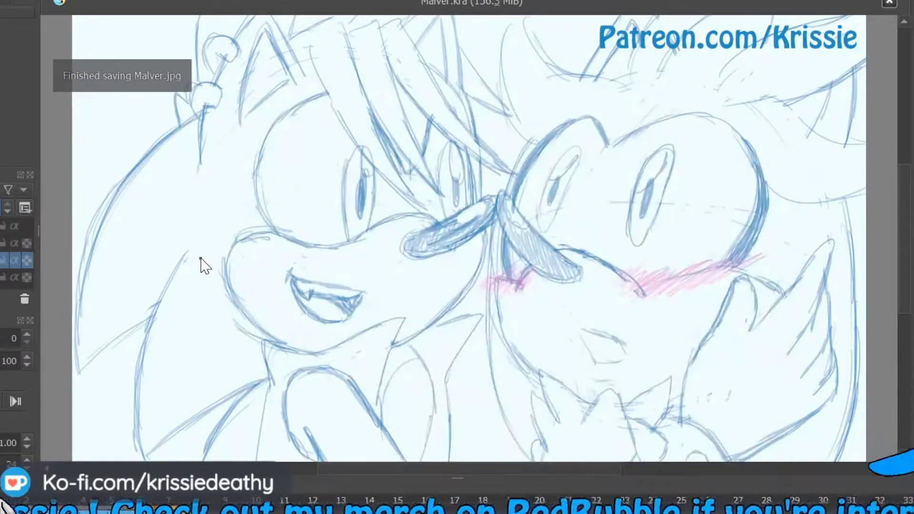
- Sketch a curved speech bubble with a pointed tail over the left character's quills, lettered "You're a cutie!"
{"action": "left_click_drag", "start_coordinate": [100, 215], "coordinate": [209, 307]}
{"action": "left_click_drag", "start_coordinate": [186, 245], "coordinate": [243, 460]}
{"action": "left_click_drag", "start_coordinate": [217, 319], "coordinate": [253, 460]}
{"action": "left_click_drag", "start_coordinate": [108, 209], "coordinate": [228, 337]}
{"action": "left_click_drag", "start_coordinate": [165, 240], "coordinate": [254, 456]}
{"action": "left_click_drag", "start_coordinate": [73, 235], "coordinate": [188, 261]}
{"action": "mouse_move", "coordinate": [228, 421]}
{"action": "left_mouse_down"}
{"action": "mouse_move", "coordinate": [160, 269]}
{"action": "mouse_move", "coordinate": [142, 320]}
{"action": "mouse_move", "coordinate": [85, 290]}
{"action": "left_mouse_up"}
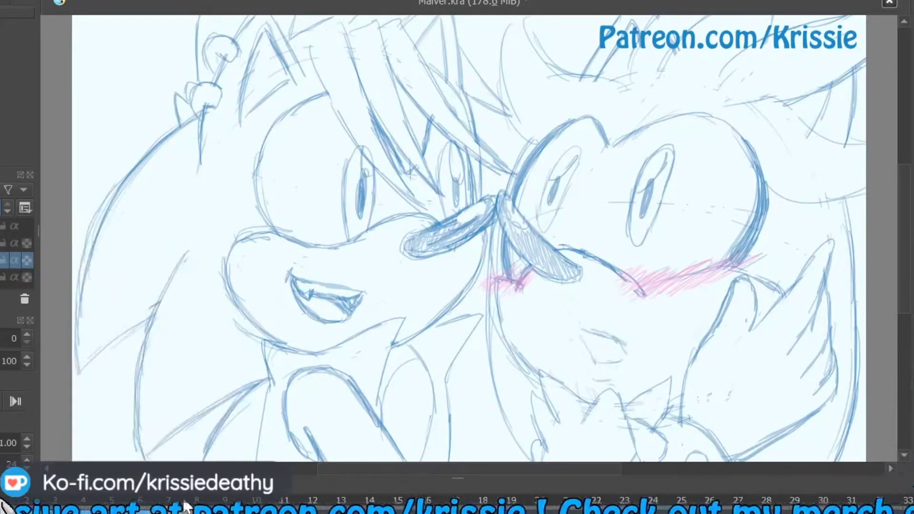
- Copy the character frame on the timeline, remove the unwanted keyframe further along and paste the copy there
{"action": "key", "text": "space"}
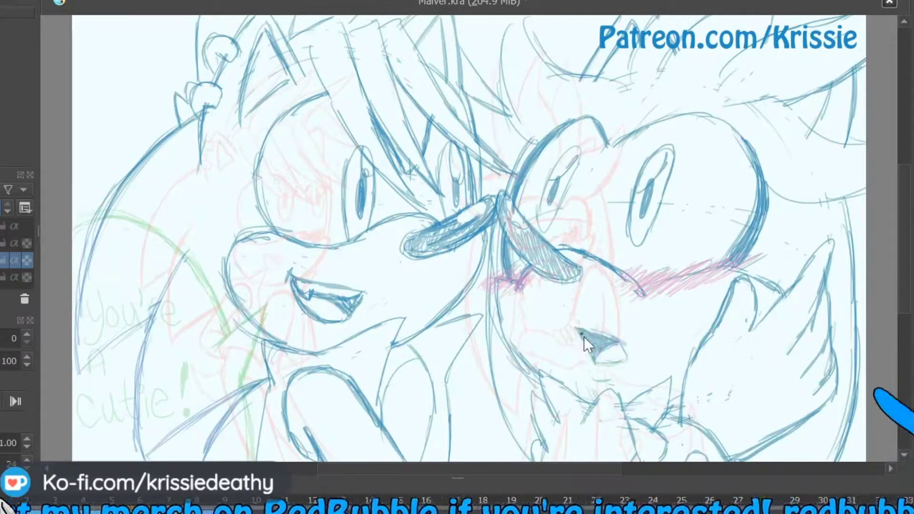
{"action": "right_click", "coordinate": [175, 511]}
{"action": "left_click", "coordinate": [267, 361]}
{"action": "right_click", "coordinate": [237, 511]}
{"action": "left_click", "coordinate": [308, 467]}
{"action": "right_click", "coordinate": [240, 511]}
{"action": "left_click", "coordinate": [285, 379]}
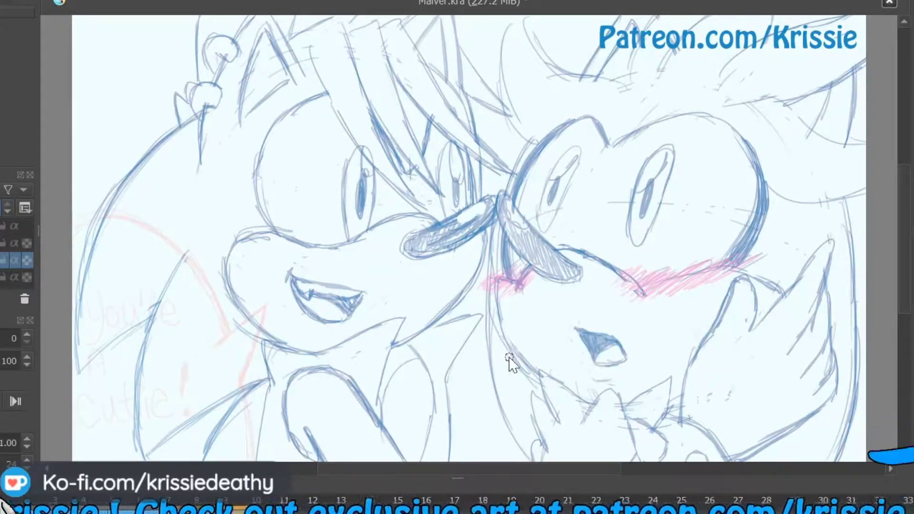
- Redraw the right character's chest fluff and replace both characters' open mouths with closed mouth lines
{"action": "mouse_move", "coordinate": [586, 402]}
{"action": "left_mouse_down"}
{"action": "mouse_move", "coordinate": [606, 383]}
{"action": "mouse_move", "coordinate": [624, 412]}
{"action": "left_mouse_up"}
{"action": "left_click_drag", "start_coordinate": [625, 409], "coordinate": [662, 379]}
{"action": "key", "text": "comma"}
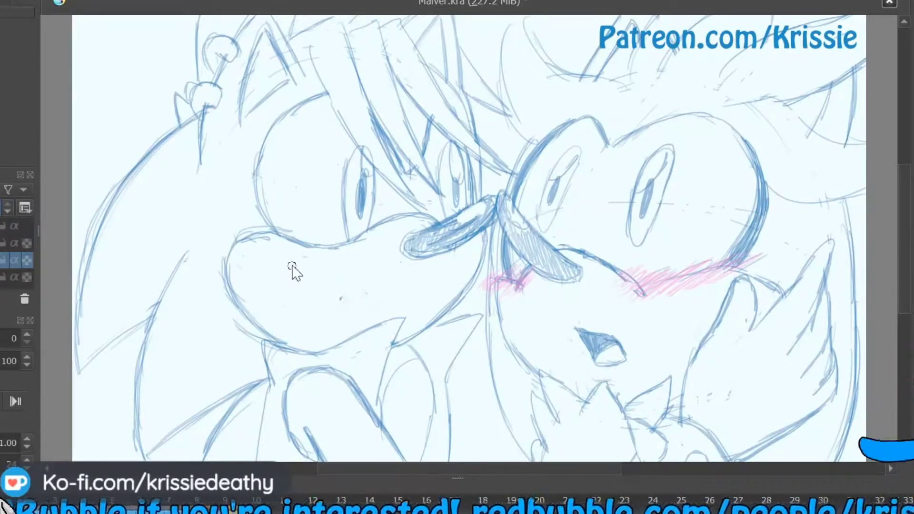
{"action": "mouse_move", "coordinate": [309, 282]}
{"action": "left_mouse_down"}
{"action": "mouse_move", "coordinate": [390, 299]}
{"action": "mouse_move", "coordinate": [370, 312]}
{"action": "left_mouse_up"}
{"action": "key", "text": "e"}
{"action": "mouse_move", "coordinate": [577, 327]}
{"action": "left_mouse_down"}
{"action": "mouse_move", "coordinate": [601, 347]}
{"action": "mouse_move", "coordinate": [602, 378]}
{"action": "left_mouse_up"}
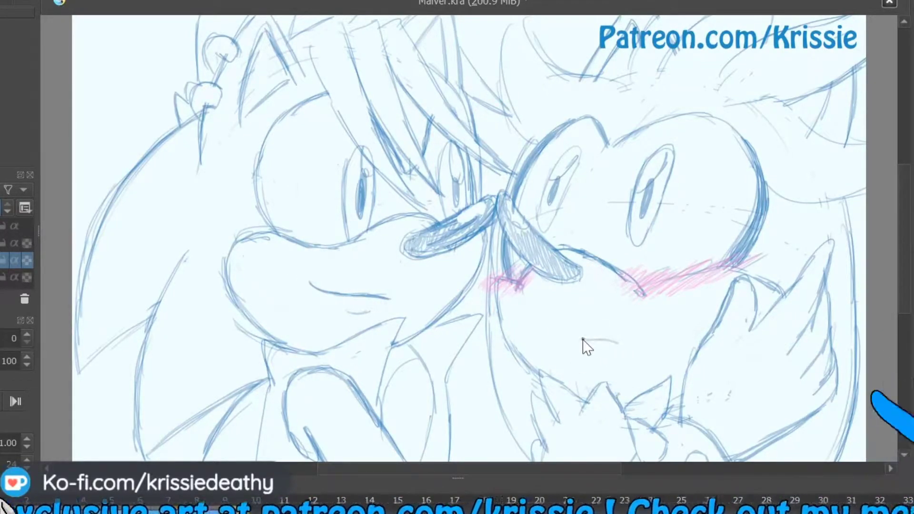
- Extend the animation with duplicates of the closed-mouth frame at the following timeline positions
{"action": "right_click", "coordinate": [287, 505]}
{"action": "left_click", "coordinate": [348, 492]}
{"action": "mouse_move", "coordinate": [678, 375]}
{"action": "left_mouse_down"}
{"action": "mouse_move", "coordinate": [604, 376]}
{"action": "mouse_move", "coordinate": [706, 307]}
{"action": "left_mouse_up"}
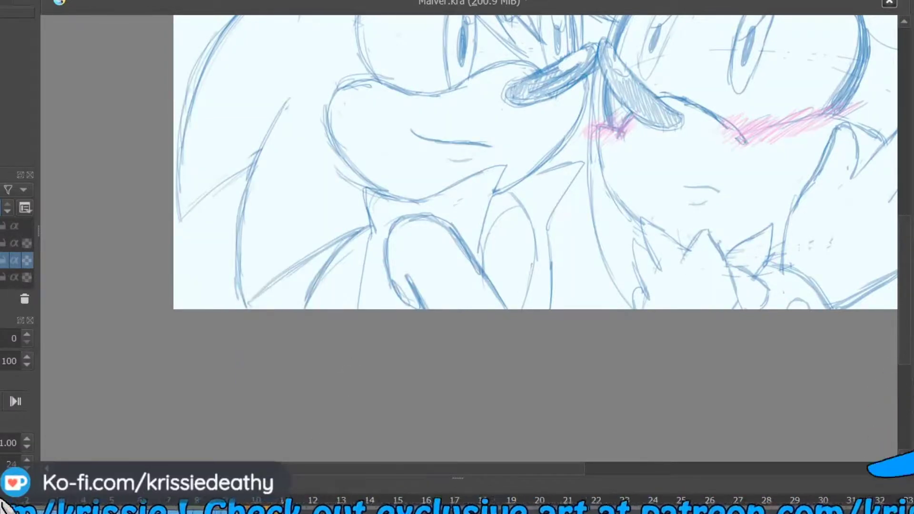
{"action": "right_click", "coordinate": [266, 506]}
{"action": "left_click", "coordinate": [342, 492]}
{"action": "right_click", "coordinate": [292, 505]}
{"action": "left_click", "coordinate": [405, 491]}
{"action": "right_click", "coordinate": [321, 505]}
{"action": "left_click", "coordinate": [423, 490]}
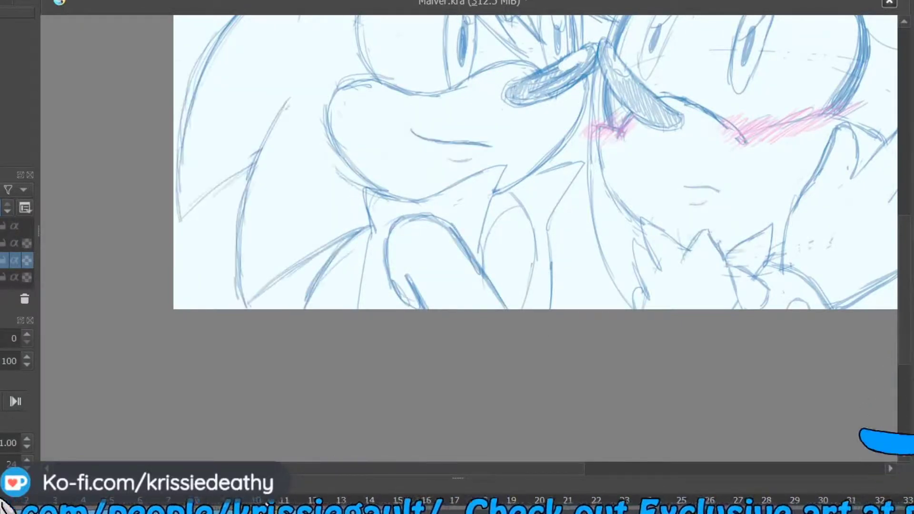
- Sketch a butterfly with round wing spots and a striped body below the right character's chin
{"action": "mouse_move", "coordinate": [684, 265]}
{"action": "left_mouse_down"}
{"action": "mouse_move", "coordinate": [503, 362]}
{"action": "mouse_move", "coordinate": [476, 362]}
{"action": "left_mouse_up"}
{"action": "left_click_drag", "start_coordinate": [517, 355], "coordinate": [515, 361]}
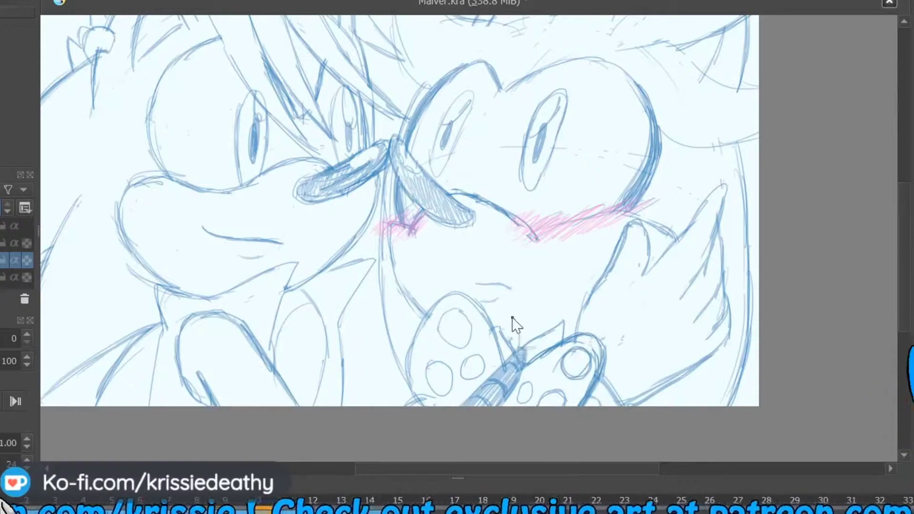
- Sketch the butterfly's body and wing outlines on the next frame, shifted higher over the right character's chin
{"action": "key", "text": "Right"}
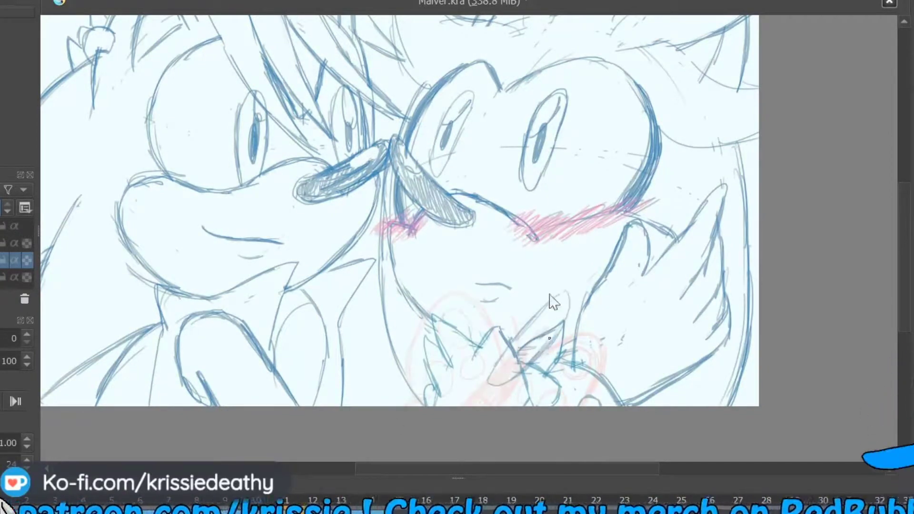
{"action": "left_click_drag", "start_coordinate": [467, 403], "coordinate": [492, 405]}
{"action": "mouse_move", "coordinate": [476, 246]}
{"action": "left_mouse_down"}
{"action": "mouse_move", "coordinate": [437, 303]}
{"action": "mouse_move", "coordinate": [435, 339]}
{"action": "mouse_move", "coordinate": [457, 382]}
{"action": "left_mouse_up"}
{"action": "left_click_drag", "start_coordinate": [455, 383], "coordinate": [412, 406]}
{"action": "left_click_drag", "start_coordinate": [557, 326], "coordinate": [648, 304]}
{"action": "left_click_drag", "start_coordinate": [649, 307], "coordinate": [589, 405]}
{"action": "left_click_drag", "start_coordinate": [595, 346], "coordinate": [611, 351]}
{"action": "left_click_drag", "start_coordinate": [602, 333], "coordinate": [623, 334]}
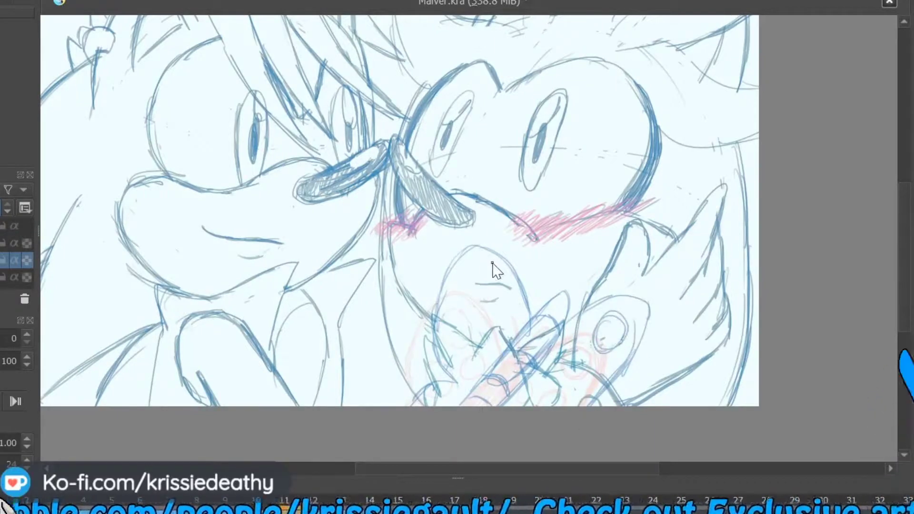
- Erase the right character's mouth and chest lines that fall inside the second butterfly's wings
{"action": "key", "text": "e"}
{"action": "mouse_move", "coordinate": [528, 376]}
{"action": "left_mouse_down"}
{"action": "mouse_move", "coordinate": [556, 368]}
{"action": "mouse_move", "coordinate": [582, 311]}
{"action": "left_mouse_up"}
{"action": "left_click_drag", "start_coordinate": [511, 289], "coordinate": [476, 285]}
{"action": "mouse_move", "coordinate": [443, 318]}
{"action": "left_mouse_down"}
{"action": "mouse_move", "coordinate": [480, 346]}
{"action": "mouse_move", "coordinate": [500, 328]}
{"action": "left_mouse_up"}
{"action": "key", "text": "e"}
- Strengthen the second butterfly's wing outlines and add round spots to both wings
{"action": "mouse_move", "coordinate": [434, 317]}
{"action": "left_mouse_down"}
{"action": "mouse_move", "coordinate": [442, 358]}
{"action": "mouse_move", "coordinate": [412, 405]}
{"action": "left_mouse_up"}
{"action": "left_click_drag", "start_coordinate": [471, 269], "coordinate": [478, 267]}
{"action": "left_click_drag", "start_coordinate": [458, 324], "coordinate": [463, 321]}
{"action": "left_click_drag", "start_coordinate": [495, 324], "coordinate": [490, 342]}
{"action": "left_click_drag", "start_coordinate": [436, 385], "coordinate": [432, 405]}
{"action": "left_click_drag", "start_coordinate": [611, 311], "coordinate": [601, 355]}
{"action": "left_click_drag", "start_coordinate": [648, 307], "coordinate": [592, 403]}
{"action": "left_click_drag", "start_coordinate": [547, 361], "coordinate": [552, 359]}
{"action": "mouse_move", "coordinate": [562, 405]}
{"action": "left_mouse_down"}
{"action": "mouse_move", "coordinate": [568, 385]}
{"action": "mouse_move", "coordinate": [556, 402]}
{"action": "left_mouse_up"}
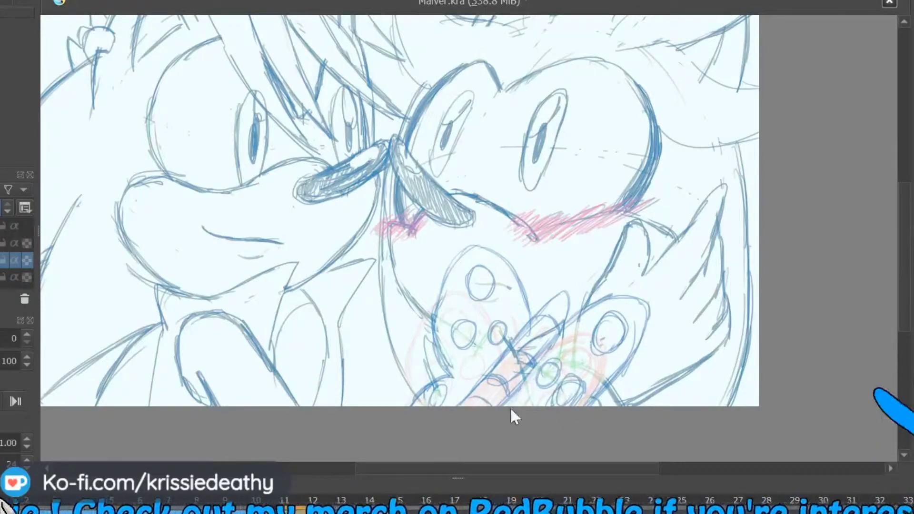
- Try to shade the second butterfly's body with dense strokes
{"action": "mouse_move", "coordinate": [562, 298]}
{"action": "left_mouse_down"}
{"action": "mouse_move", "coordinate": [486, 387]}
{"action": "mouse_move", "coordinate": [514, 362]}
{"action": "left_mouse_up"}
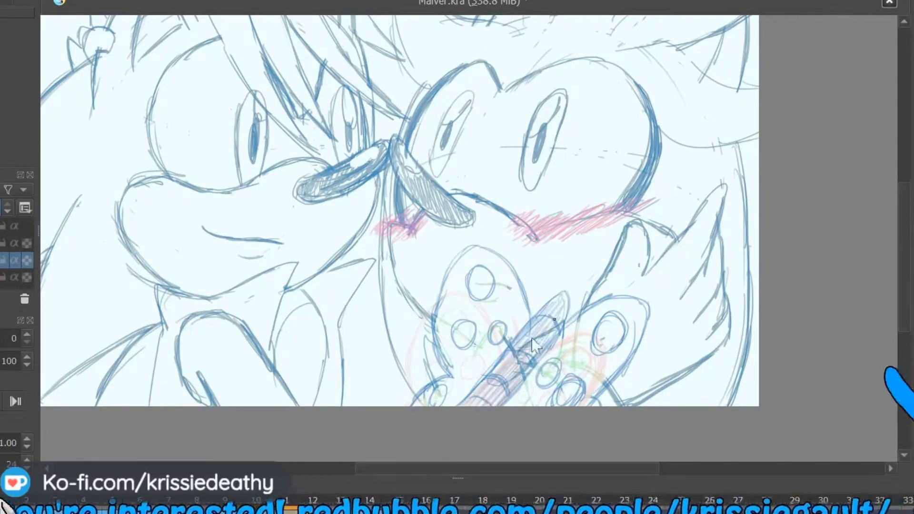
{"action": "key", "text": "ctrl+z"}
{"action": "key", "text": "ctrl+z"}
- Remove the unwanted butterfly frames from the timeline with Remove Frame and Pull, and select the layer above the sketch
{"action": "right_click", "coordinate": [290, 511]}
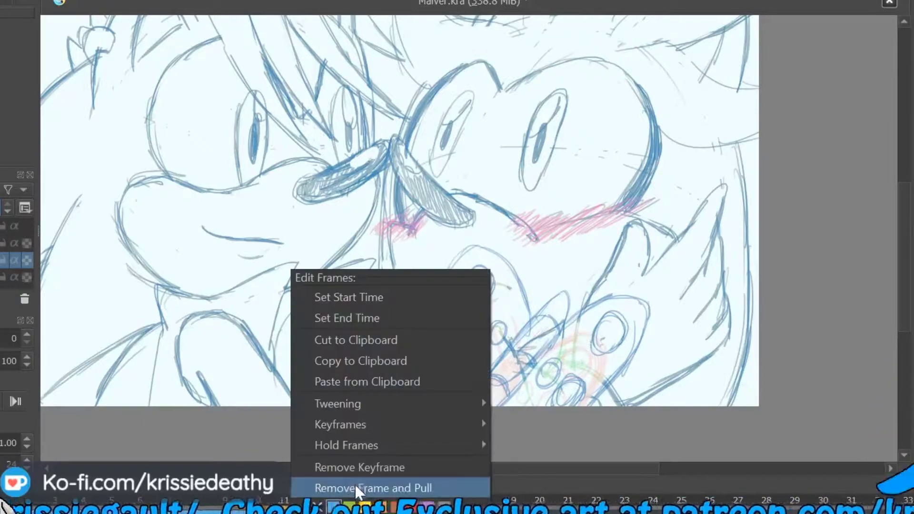
{"action": "left_click", "coordinate": [357, 489]}
{"action": "right_click", "coordinate": [290, 511]}
{"action": "left_click", "coordinate": [357, 488]}
{"action": "right_click", "coordinate": [349, 496]}
{"action": "left_click", "coordinate": [390, 485]}
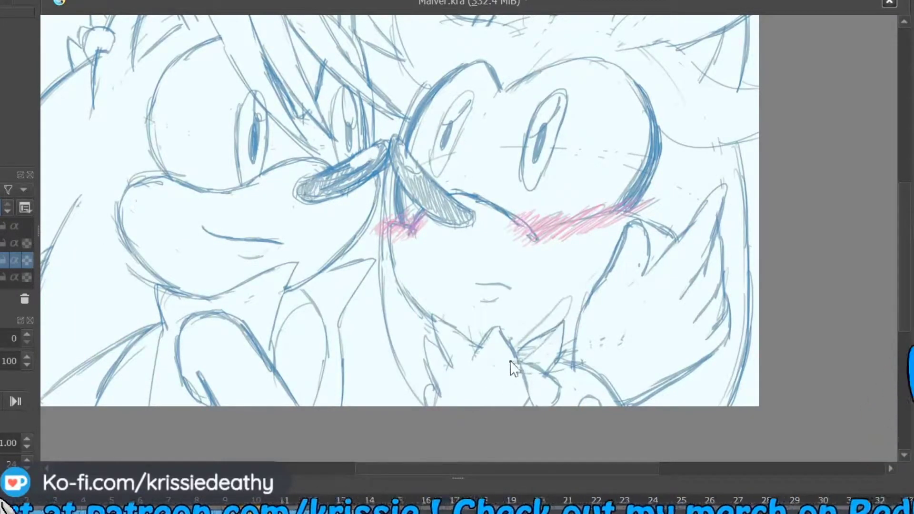
{"action": "double_click", "coordinate": [5, 243]}
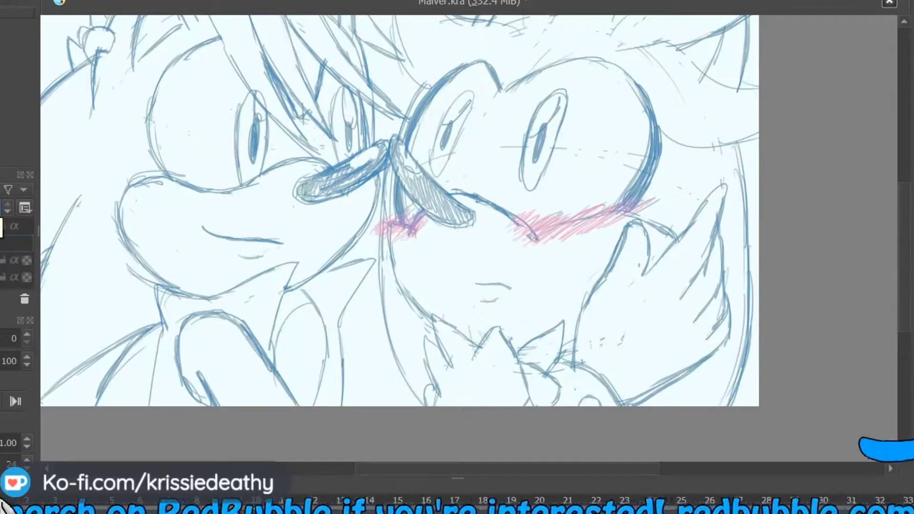
- Create a blank frame and sketch a small butterfly with spread wings over the right character's chest fur
{"action": "key", "text": "Return"}
{"action": "left_click_drag", "start_coordinate": [200, 377], "coordinate": [205, 389]}
{"action": "key", "text": "ctrl+z"}
{"action": "right_click", "coordinate": [264, 499]}
{"action": "left_click", "coordinate": [306, 486]}
{"action": "left_click_drag", "start_coordinate": [545, 357], "coordinate": [506, 392]}
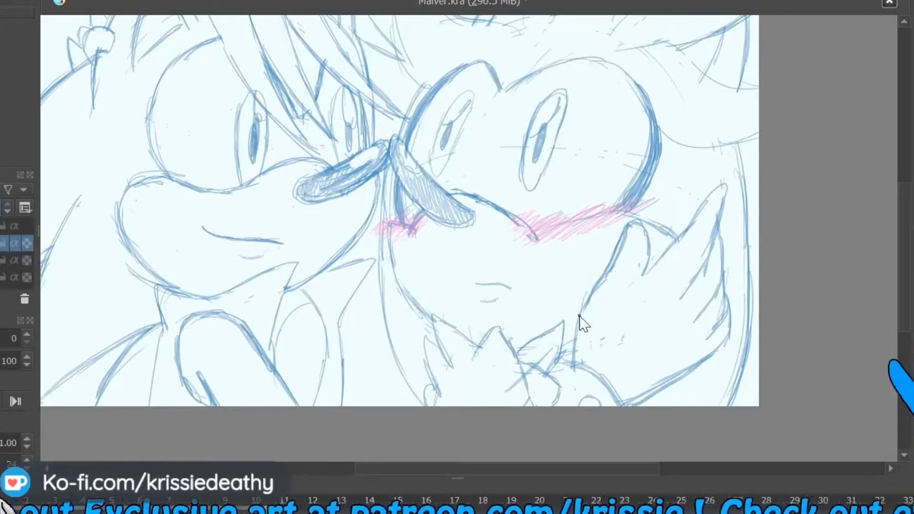
{"action": "mouse_move", "coordinate": [519, 384]}
{"action": "left_mouse_down"}
{"action": "mouse_move", "coordinate": [557, 344]}
{"action": "mouse_move", "coordinate": [506, 397]}
{"action": "left_mouse_up"}
{"action": "mouse_move", "coordinate": [517, 358]}
{"action": "left_mouse_down"}
{"action": "mouse_move", "coordinate": [551, 350]}
{"action": "mouse_move", "coordinate": [507, 396]}
{"action": "left_mouse_up"}
{"action": "mouse_move", "coordinate": [521, 402]}
{"action": "left_mouse_down"}
{"action": "mouse_move", "coordinate": [533, 409]}
{"action": "mouse_move", "coordinate": [547, 391]}
{"action": "left_mouse_up"}
{"action": "mouse_move", "coordinate": [563, 355]}
{"action": "left_mouse_down"}
{"action": "mouse_move", "coordinate": [589, 366]}
{"action": "mouse_move", "coordinate": [561, 392]}
{"action": "mouse_move", "coordinate": [561, 364]}
{"action": "left_mouse_up"}
{"action": "mouse_move", "coordinate": [506, 393]}
{"action": "left_mouse_down"}
{"action": "mouse_move", "coordinate": [520, 402]}
{"action": "mouse_move", "coordinate": [532, 388]}
{"action": "left_mouse_up"}
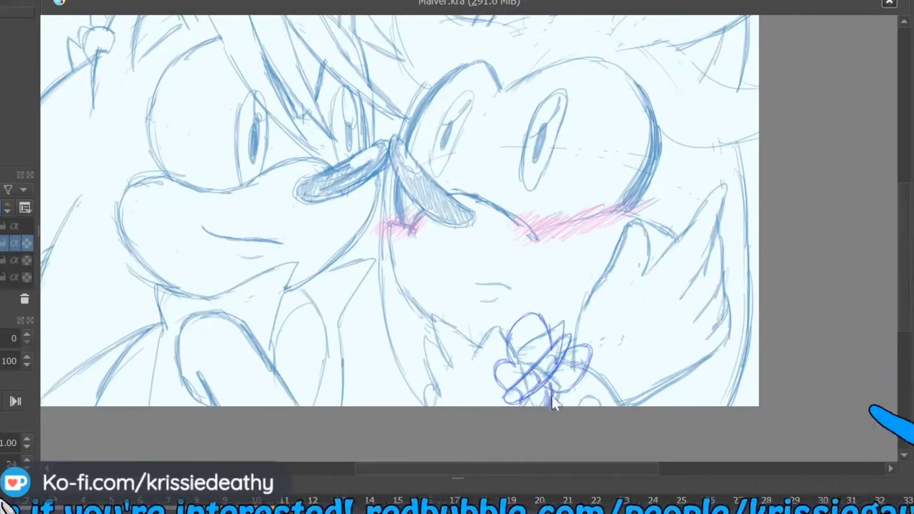
- Add the next blank frame and sketch the butterfly with folded wings slightly higher over the chest fur
{"action": "right_click", "coordinate": [294, 512]}
{"action": "left_click", "coordinate": [396, 467]}
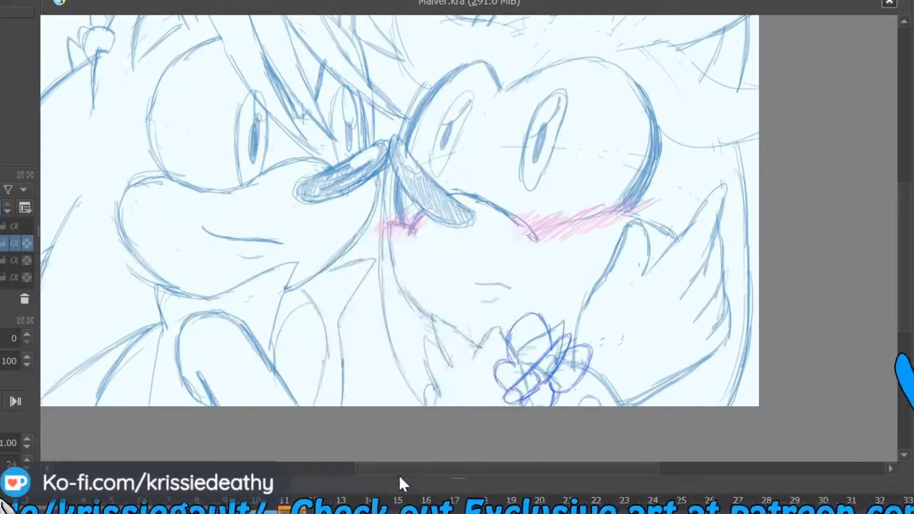
{"action": "mouse_move", "coordinate": [539, 380]}
{"action": "left_mouse_down"}
{"action": "mouse_move", "coordinate": [559, 316]}
{"action": "mouse_move", "coordinate": [541, 355]}
{"action": "mouse_move", "coordinate": [534, 317]}
{"action": "mouse_move", "coordinate": [554, 350]}
{"action": "left_mouse_up"}
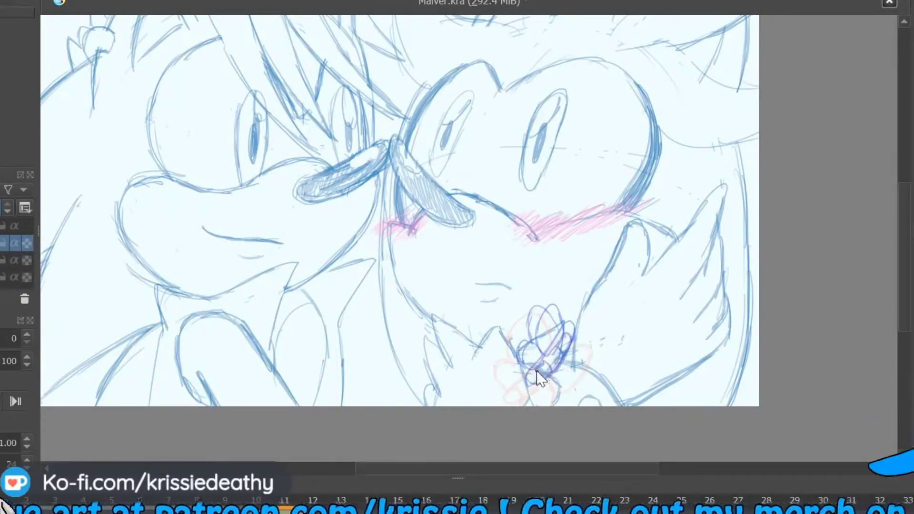
- Add another frame and sketch the butterfly with spread wings beside the right character's raised hand
{"action": "left_click", "coordinate": [314, 511]}
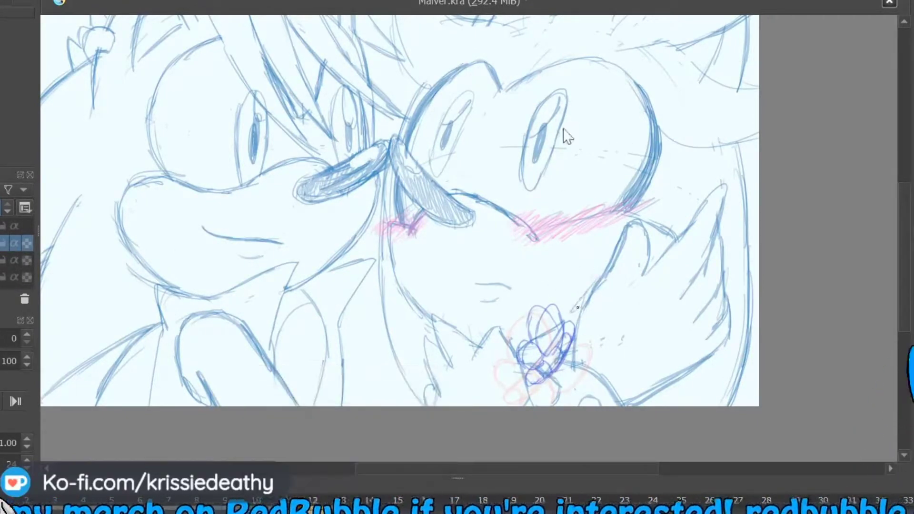
{"action": "right_click", "coordinate": [314, 510]}
{"action": "left_click", "coordinate": [381, 481]}
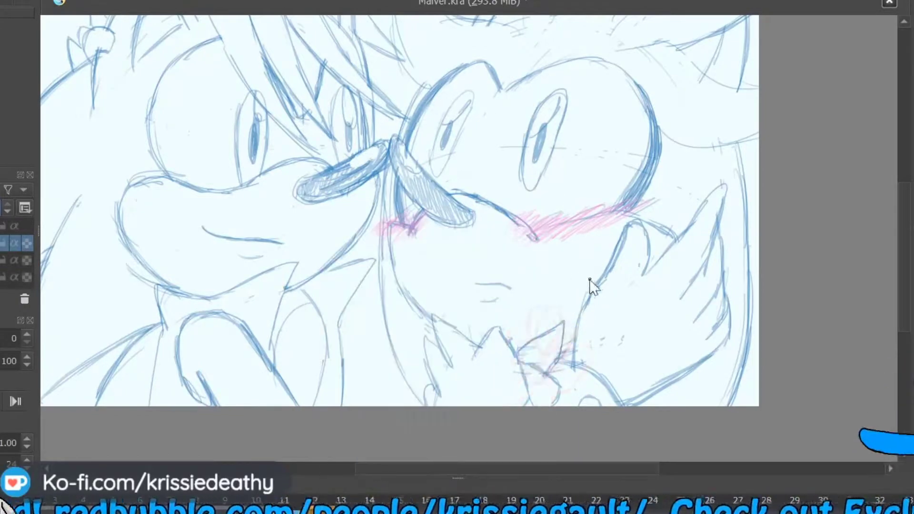
{"action": "key", "text": "ctrl+z"}
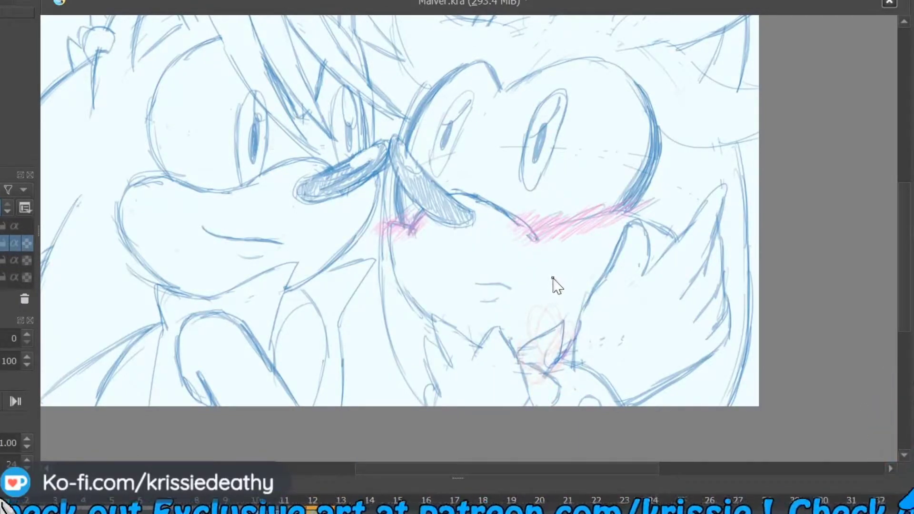
{"action": "mouse_move", "coordinate": [573, 316]}
{"action": "left_mouse_down"}
{"action": "mouse_move", "coordinate": [572, 339]}
{"action": "mouse_move", "coordinate": [556, 329]}
{"action": "mouse_move", "coordinate": [577, 310]}
{"action": "left_mouse_up"}
- Add a new layer and draw an orange flight path curving from the lower chest to the canvas's right edge
{"action": "left_click", "coordinate": [346, 505]}
{"action": "left_click", "coordinate": [287, 507]}
{"action": "left_click", "coordinate": [4, 261]}
{"action": "key", "text": "Insert"}
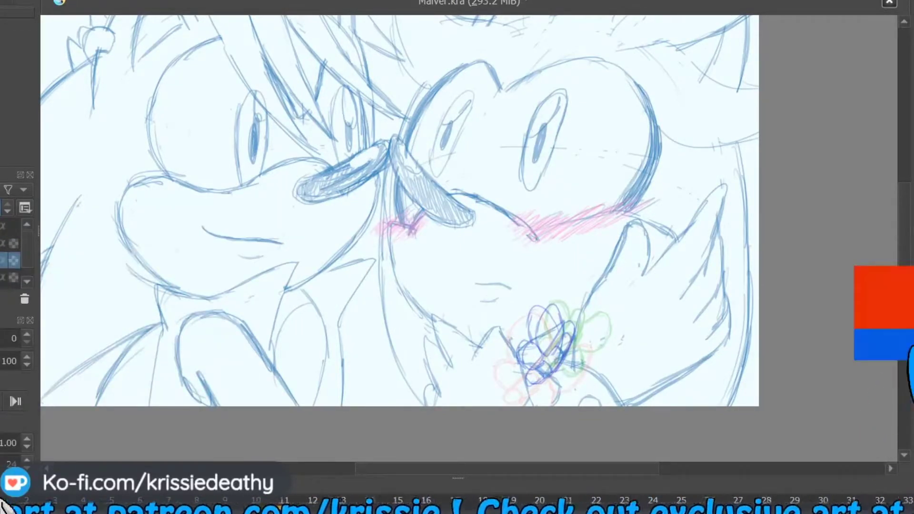
{"action": "key", "text": "minus"}
{"action": "key", "text": "minus"}
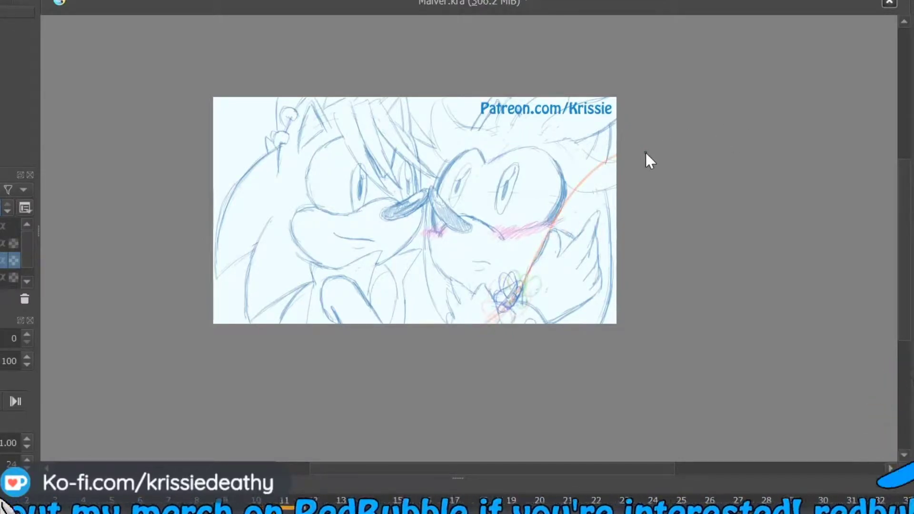
{"action": "left_click_drag", "start_coordinate": [474, 326], "coordinate": [619, 152]}
- Return to the butterfly layer, add a frame and sketch the butterfly with folded wings on the orange path's lower part
{"action": "left_click", "coordinate": [3, 243]}
{"action": "key", "text": "plus"}
{"action": "key", "text": "plus"}
{"action": "key", "text": "plus"}
{"action": "left_click_drag", "start_coordinate": [595, 305], "coordinate": [356, 244]}
{"action": "left_click", "coordinate": [320, 512]}
{"action": "right_click", "coordinate": [350, 512]}
{"action": "left_click", "coordinate": [353, 487]}
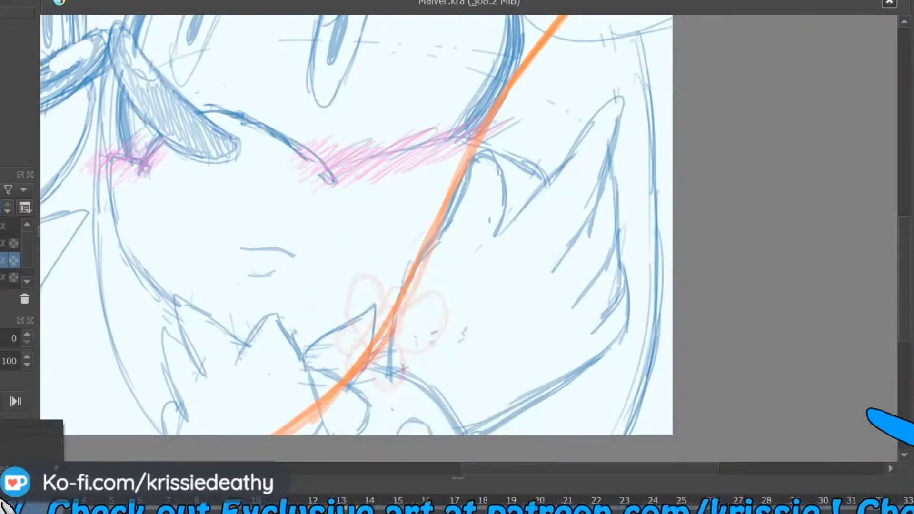
{"action": "mouse_move", "coordinate": [372, 358]}
{"action": "left_mouse_down"}
{"action": "mouse_move", "coordinate": [377, 325]}
{"action": "mouse_move", "coordinate": [399, 329]}
{"action": "mouse_move", "coordinate": [396, 286]}
{"action": "mouse_move", "coordinate": [401, 306]}
{"action": "mouse_move", "coordinate": [386, 340]}
{"action": "mouse_move", "coordinate": [389, 286]}
{"action": "mouse_move", "coordinate": [371, 328]}
{"action": "left_mouse_up"}
{"action": "key", "text": "ctrl+z"}
{"action": "key", "text": "ctrl+z"}
{"action": "key", "text": "ctrl+z"}
{"action": "key", "text": "ctrl+z"}
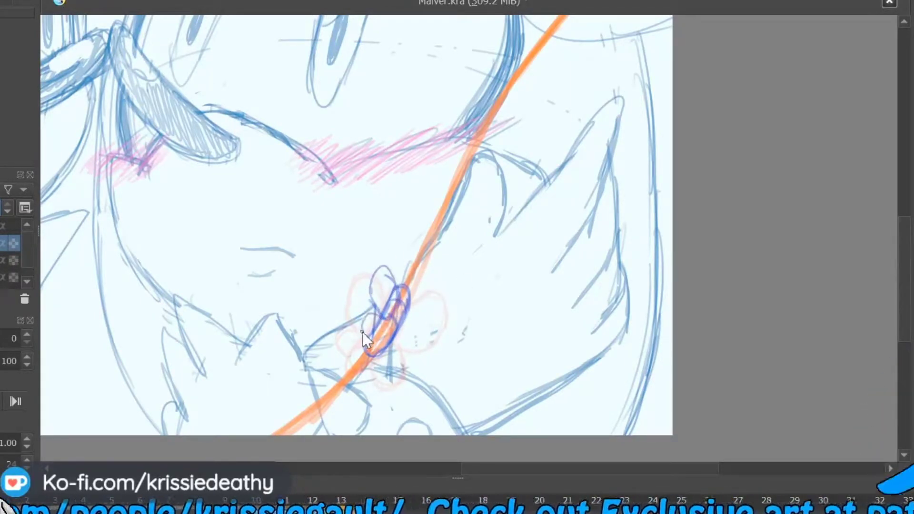
- Add a frame and sketch the butterfly with its body on the orange path and its wings spread
{"action": "right_click", "coordinate": [388, 307]}
{"action": "left_click", "coordinate": [431, 423]}
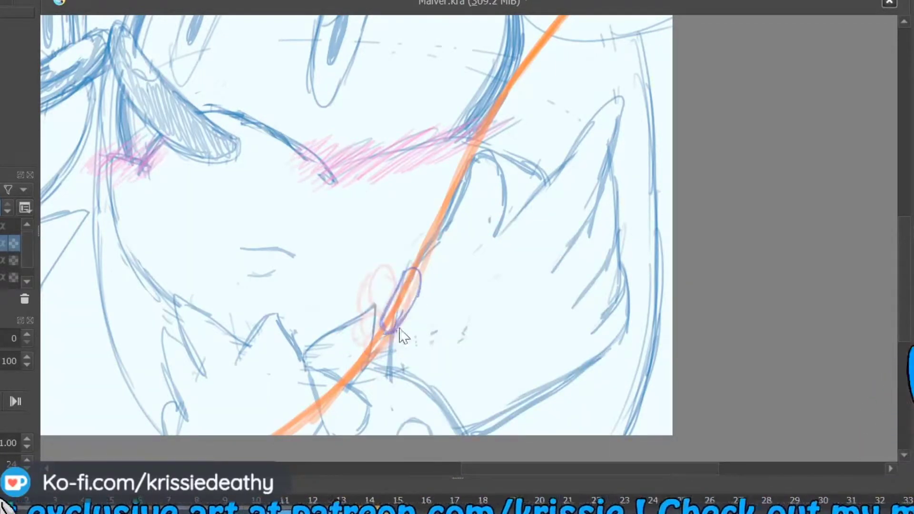
{"action": "mouse_move", "coordinate": [404, 273]}
{"action": "left_mouse_down"}
{"action": "mouse_move", "coordinate": [375, 267]}
{"action": "mouse_move", "coordinate": [387, 295]}
{"action": "left_mouse_up"}
{"action": "mouse_move", "coordinate": [386, 297]}
{"action": "left_mouse_down"}
{"action": "mouse_move", "coordinate": [368, 307]}
{"action": "mouse_move", "coordinate": [383, 326]}
{"action": "left_mouse_up"}
{"action": "mouse_move", "coordinate": [399, 329]}
{"action": "left_mouse_down"}
{"action": "mouse_move", "coordinate": [409, 335]}
{"action": "mouse_move", "coordinate": [419, 314]}
{"action": "left_mouse_up"}
{"action": "left_click_drag", "start_coordinate": [416, 313], "coordinate": [422, 278]}
{"action": "left_click_drag", "start_coordinate": [418, 298], "coordinate": [402, 279]}
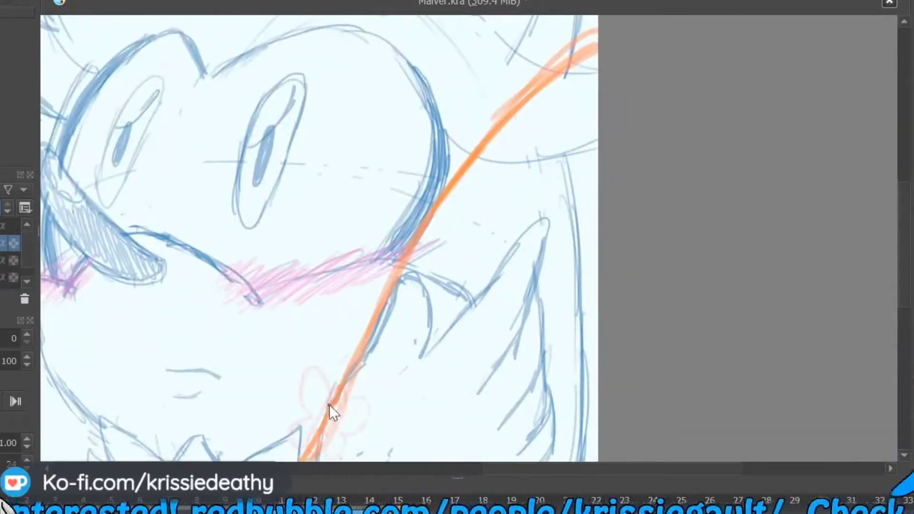
- Sketch the next folded-wing butterfly below the blush, advance one frame and save the file
{"action": "mouse_move", "coordinate": [325, 366]}
{"action": "left_mouse_down"}
{"action": "mouse_move", "coordinate": [349, 378]}
{"action": "mouse_move", "coordinate": [348, 342]}
{"action": "mouse_move", "coordinate": [346, 387]}
{"action": "mouse_move", "coordinate": [318, 403]}
{"action": "mouse_move", "coordinate": [335, 387]}
{"action": "mouse_move", "coordinate": [321, 380]}
{"action": "mouse_move", "coordinate": [331, 361]}
{"action": "left_mouse_up"}
{"action": "key", "text": "Right"}
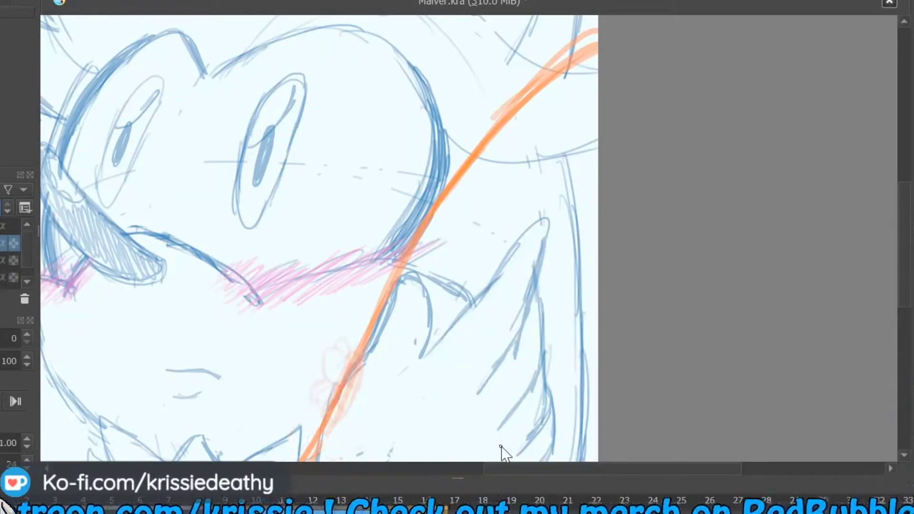
{"action": "key", "text": "ctrl+s"}
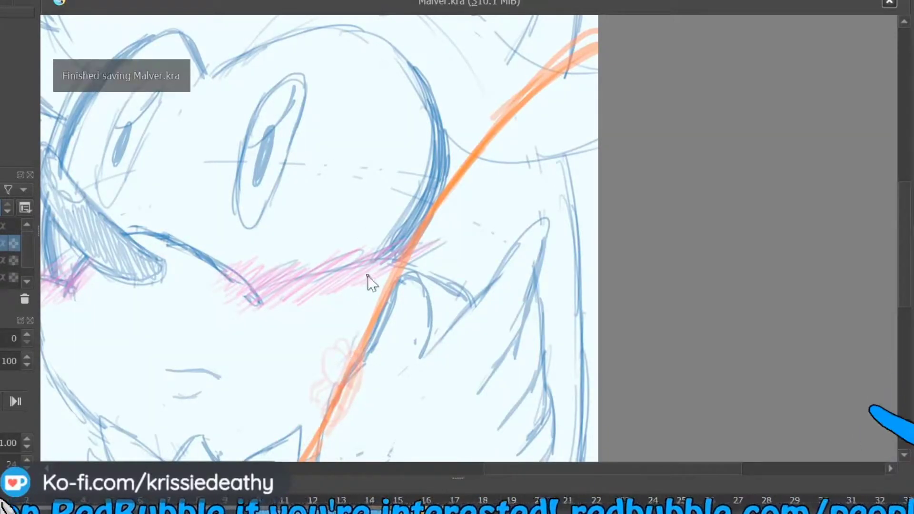
- Sketch the following butterfly poses farther up the orange path below the blush, undoing the unwanted strokes
{"action": "mouse_move", "coordinate": [352, 392]}
{"action": "left_mouse_down"}
{"action": "mouse_move", "coordinate": [381, 327]}
{"action": "mouse_move", "coordinate": [373, 316]}
{"action": "mouse_move", "coordinate": [340, 377]}
{"action": "mouse_move", "coordinate": [406, 314]}
{"action": "mouse_move", "coordinate": [378, 383]}
{"action": "left_mouse_up"}
{"action": "mouse_move", "coordinate": [362, 334]}
{"action": "left_mouse_down"}
{"action": "mouse_move", "coordinate": [342, 362]}
{"action": "mouse_move", "coordinate": [383, 304]}
{"action": "mouse_move", "coordinate": [353, 329]}
{"action": "left_mouse_up"}
{"action": "left_click", "coordinate": [454, 511]}
{"action": "mouse_move", "coordinate": [356, 329]}
{"action": "left_mouse_down"}
{"action": "mouse_move", "coordinate": [361, 293]}
{"action": "mouse_move", "coordinate": [377, 318]}
{"action": "left_mouse_up"}
{"action": "left_click_drag", "start_coordinate": [352, 349], "coordinate": [370, 330]}
{"action": "key", "text": "ctrl+z"}
{"action": "key", "text": "ctrl+z"}
{"action": "key", "text": "ctrl+z"}
{"action": "key", "text": "ctrl+z"}
- Sketch the butterfly with spread wings where the orange path crosses the outer end of the blush
{"action": "mouse_move", "coordinate": [398, 266]}
{"action": "left_mouse_down"}
{"action": "mouse_move", "coordinate": [391, 301]}
{"action": "mouse_move", "coordinate": [401, 270]}
{"action": "left_mouse_up"}
{"action": "mouse_move", "coordinate": [366, 314]}
{"action": "left_mouse_down"}
{"action": "mouse_move", "coordinate": [382, 318]}
{"action": "mouse_move", "coordinate": [394, 294]}
{"action": "left_mouse_up"}
{"action": "mouse_move", "coordinate": [385, 273]}
{"action": "left_mouse_down"}
{"action": "mouse_move", "coordinate": [355, 251]}
{"action": "mouse_move", "coordinate": [419, 306]}
{"action": "mouse_move", "coordinate": [387, 347]}
{"action": "mouse_move", "coordinate": [384, 278]}
{"action": "left_mouse_up"}
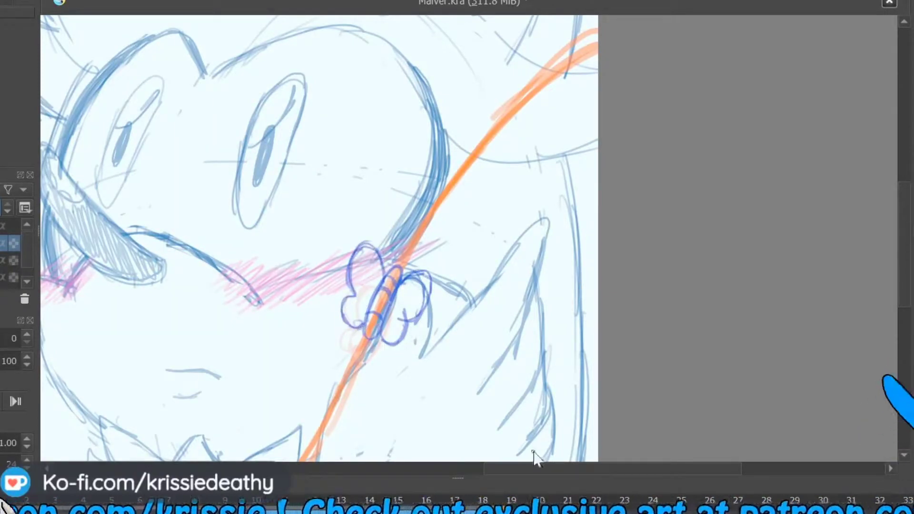
- Undo the latest stray strokes and sketch the folded-wing butterfly over the outer end of the blush
{"action": "key", "text": "ctrl+z"}
{"action": "key", "text": "ctrl+z"}
{"action": "key", "text": "ctrl+z"}
{"action": "key", "text": "ctrl+z"}
{"action": "key", "text": "ctrl+z"}
{"action": "key", "text": "ctrl+z"}
{"action": "left_click_drag", "start_coordinate": [386, 309], "coordinate": [414, 257]}
{"action": "mouse_move", "coordinate": [384, 227]}
{"action": "left_mouse_down"}
{"action": "mouse_move", "coordinate": [362, 259]}
{"action": "mouse_move", "coordinate": [402, 246]}
{"action": "mouse_move", "coordinate": [380, 263]}
{"action": "mouse_move", "coordinate": [388, 282]}
{"action": "mouse_move", "coordinate": [391, 225]}
{"action": "mouse_move", "coordinate": [381, 297]}
{"action": "left_mouse_up"}
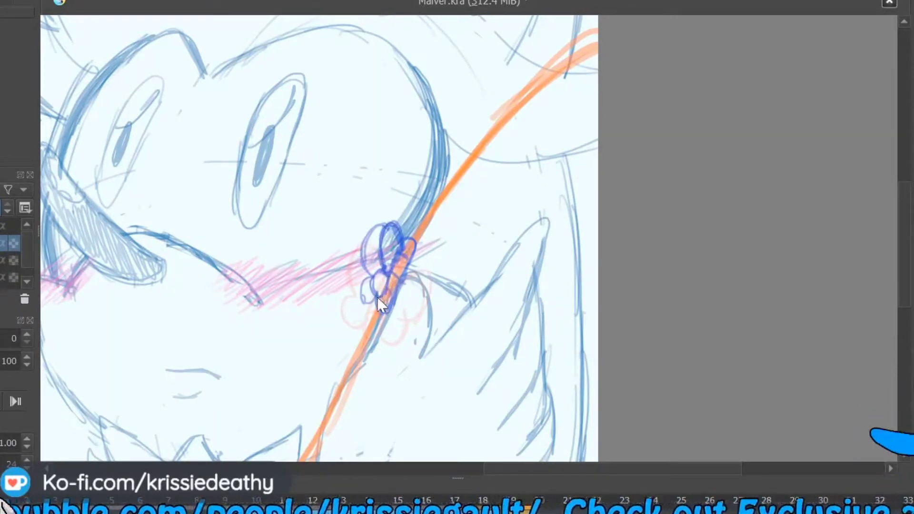
- Add a frame and sketch the butterfly with spread wings on the path just above the blush
{"action": "right_click", "coordinate": [552, 512]}
{"action": "left_click", "coordinate": [595, 432]}
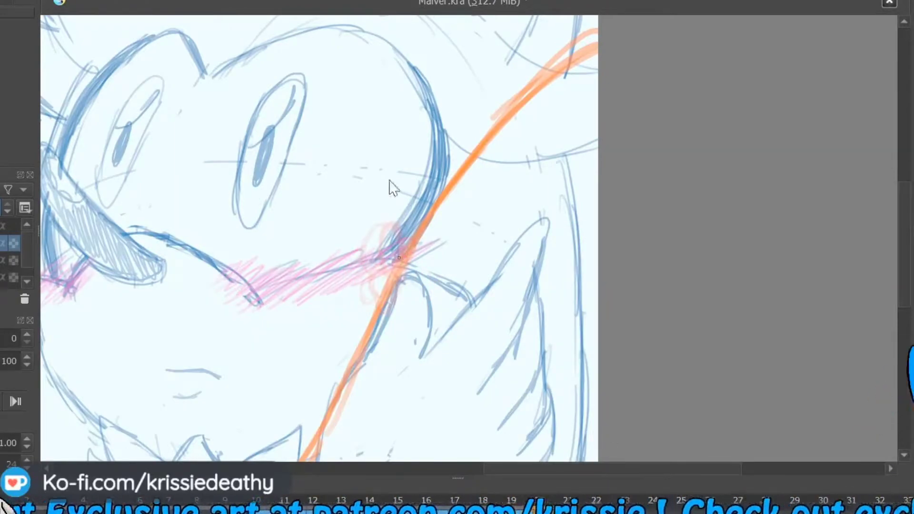
{"action": "mouse_move", "coordinate": [399, 253]}
{"action": "left_mouse_down"}
{"action": "mouse_move", "coordinate": [439, 204]}
{"action": "mouse_move", "coordinate": [412, 258]}
{"action": "left_mouse_up"}
{"action": "left_click_drag", "start_coordinate": [412, 187], "coordinate": [422, 212]}
{"action": "mouse_move", "coordinate": [398, 237]}
{"action": "left_mouse_down"}
{"action": "mouse_move", "coordinate": [394, 262]}
{"action": "mouse_move", "coordinate": [408, 271]}
{"action": "left_mouse_up"}
{"action": "left_click_drag", "start_coordinate": [437, 215], "coordinate": [428, 251]}
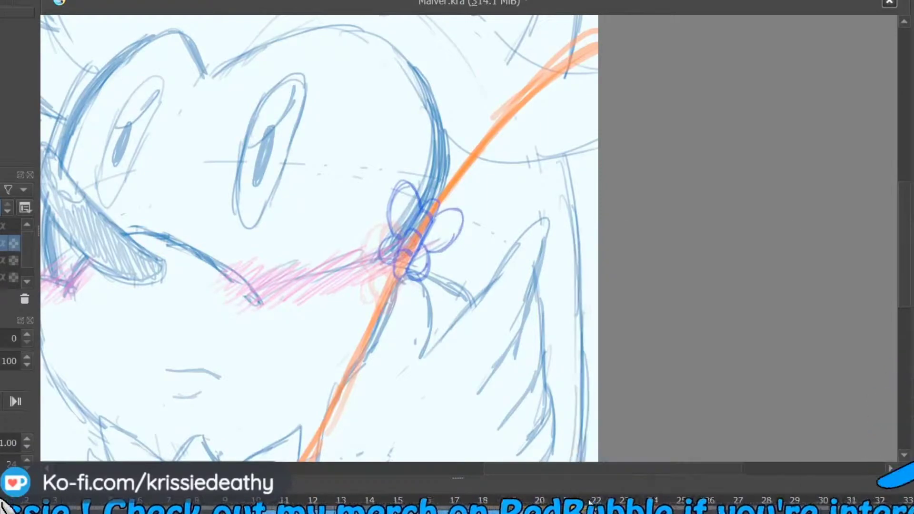
- Sketch the folded-wing butterfly beside the eye's outer edge on a new frame and hide the character sketch
{"action": "right_click", "coordinate": [581, 511]}
{"action": "left_click", "coordinate": [606, 432]}
{"action": "key", "text": "ctrl+z"}
{"action": "mouse_move", "coordinate": [475, 158]}
{"action": "left_mouse_down"}
{"action": "mouse_move", "coordinate": [423, 205]}
{"action": "mouse_move", "coordinate": [401, 189]}
{"action": "mouse_move", "coordinate": [419, 209]}
{"action": "left_mouse_up"}
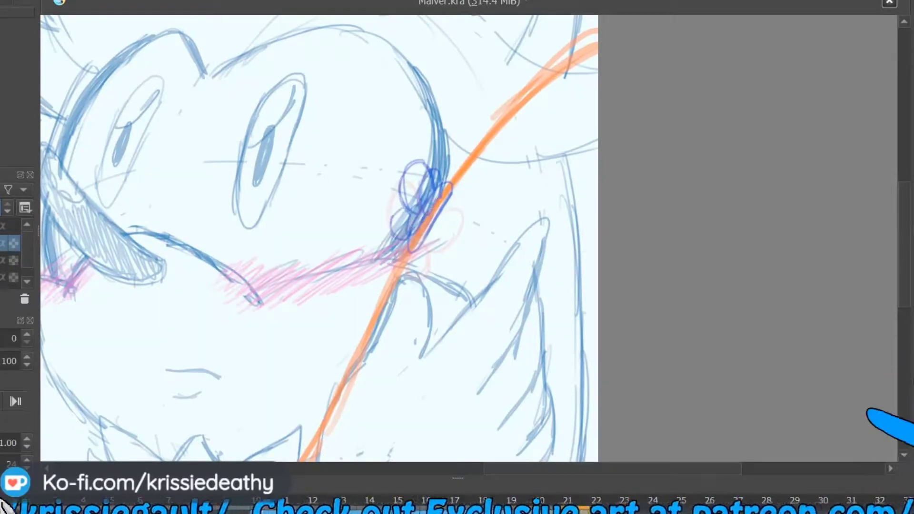
{"action": "left_click", "coordinate": [1, 261]}
{"action": "mouse_move", "coordinate": [430, 170]}
{"action": "left_mouse_down"}
{"action": "mouse_move", "coordinate": [442, 195]}
{"action": "mouse_move", "coordinate": [410, 234]}
{"action": "left_mouse_up"}
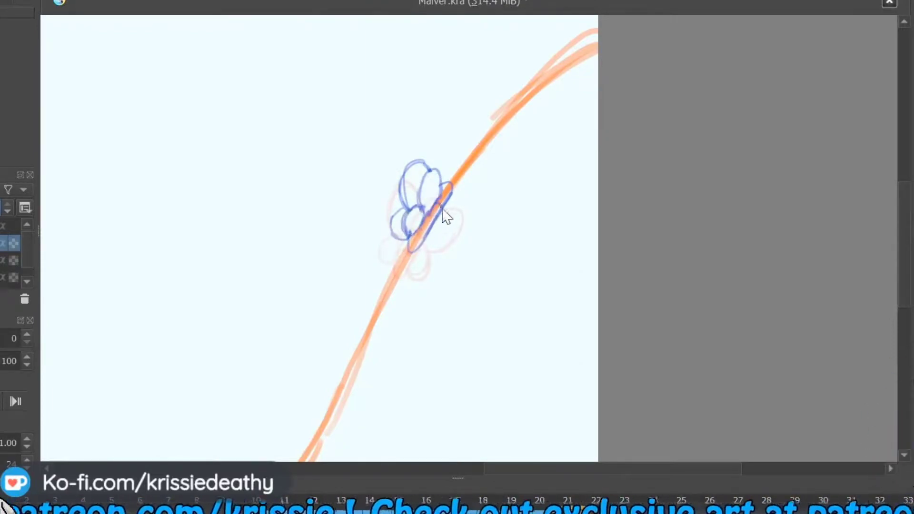
- Add a frame and sketch the butterfly's segmented body on the upper path with all four wings spread
{"action": "right_click", "coordinate": [605, 512]}
{"action": "left_click", "coordinate": [635, 478]}
{"action": "mouse_move", "coordinate": [429, 195]}
{"action": "left_mouse_down"}
{"action": "mouse_move", "coordinate": [439, 180]}
{"action": "mouse_move", "coordinate": [453, 196]}
{"action": "left_mouse_up"}
{"action": "left_click_drag", "start_coordinate": [442, 168], "coordinate": [464, 174]}
{"action": "left_click_drag", "start_coordinate": [461, 150], "coordinate": [475, 166]}
{"action": "mouse_move", "coordinate": [459, 148]}
{"action": "left_mouse_down"}
{"action": "mouse_move", "coordinate": [423, 143]}
{"action": "mouse_move", "coordinate": [433, 169]}
{"action": "left_mouse_up"}
{"action": "left_click_drag", "start_coordinate": [423, 152], "coordinate": [444, 122]}
{"action": "left_click_drag", "start_coordinate": [430, 170], "coordinate": [428, 197]}
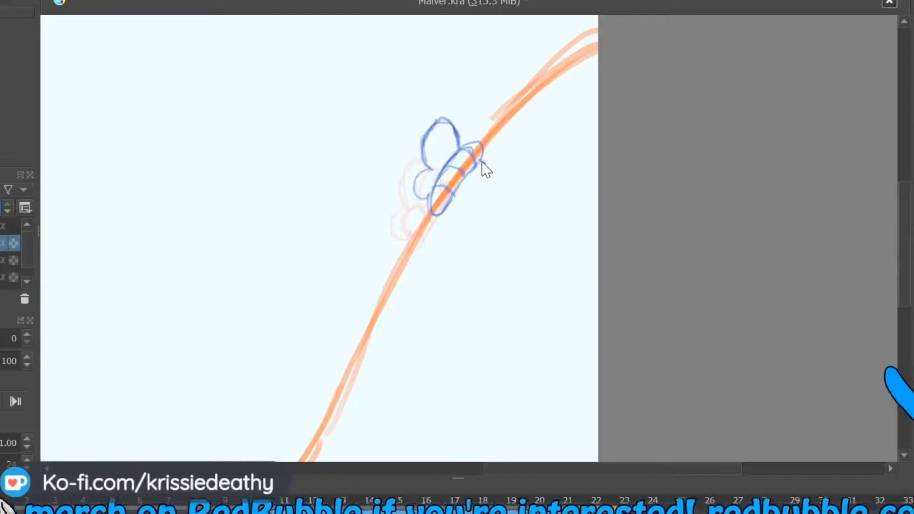
{"action": "left_click_drag", "start_coordinate": [460, 168], "coordinate": [495, 179]}
{"action": "left_click_drag", "start_coordinate": [452, 176], "coordinate": [467, 194]}
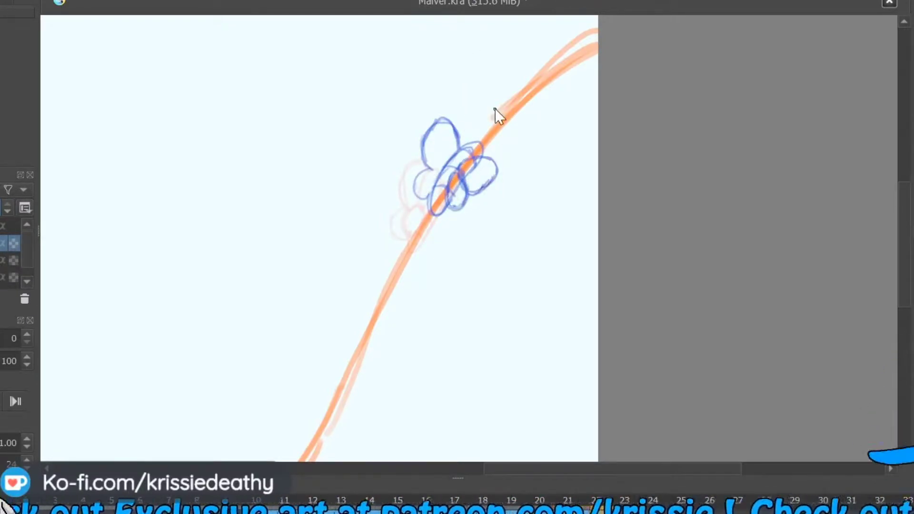
- Add a frame, sketch the butterfly farther along the upper path and advance to the next frame
{"action": "right_click", "coordinate": [618, 511]}
{"action": "left_click", "coordinate": [662, 469]}
{"action": "mouse_move", "coordinate": [501, 131]}
{"action": "left_mouse_down"}
{"action": "mouse_move", "coordinate": [468, 172]}
{"action": "mouse_move", "coordinate": [456, 155]}
{"action": "left_mouse_up"}
{"action": "left_click_drag", "start_coordinate": [458, 167], "coordinate": [507, 126]}
{"action": "mouse_move", "coordinate": [508, 123]}
{"action": "left_mouse_down"}
{"action": "mouse_move", "coordinate": [495, 170]}
{"action": "mouse_move", "coordinate": [497, 141]}
{"action": "mouse_move", "coordinate": [452, 127]}
{"action": "mouse_move", "coordinate": [457, 162]}
{"action": "left_mouse_up"}
{"action": "key", "text": "period"}
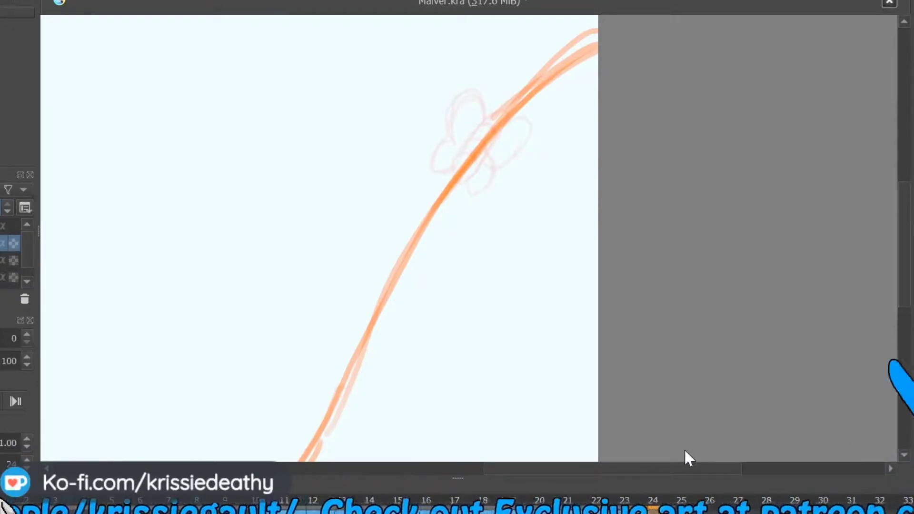
- Sketch the butterfly with folded and then spread wings on successive frames near the upper bend of the path
{"action": "left_click_drag", "start_coordinate": [498, 134], "coordinate": [494, 143]}
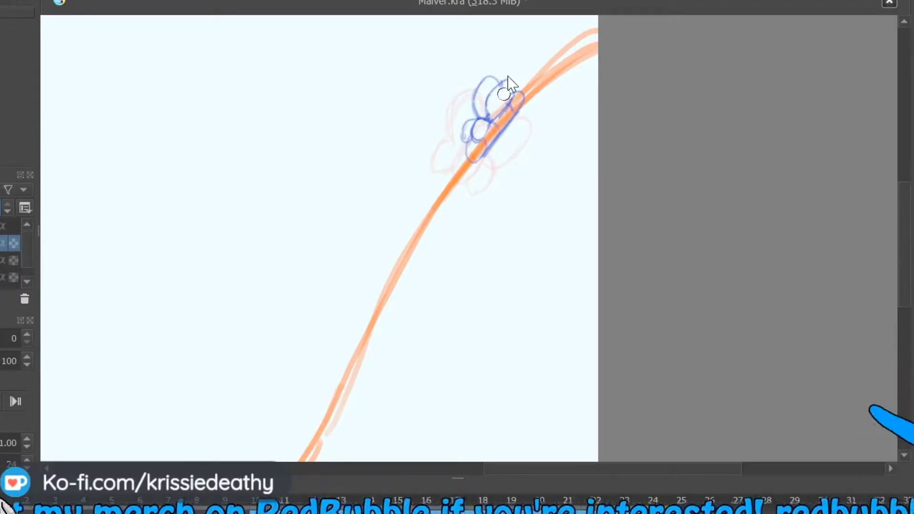
{"action": "key", "text": "period"}
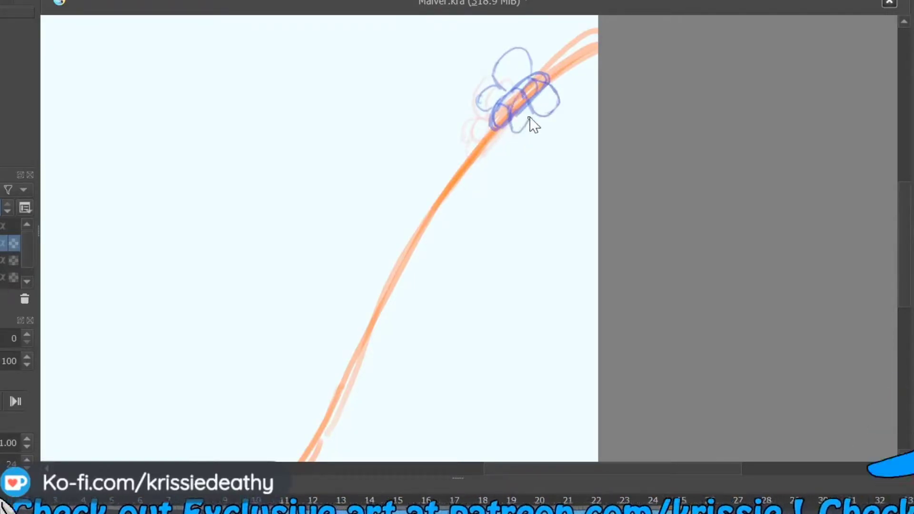
{"action": "key", "text": "Right"}
- Sketch the spread and folded butterfly poses that bring it up to the canvas's right edge
{"action": "mouse_move", "coordinate": [571, 68]}
{"action": "left_mouse_down"}
{"action": "mouse_move", "coordinate": [516, 102]}
{"action": "mouse_move", "coordinate": [573, 68]}
{"action": "left_mouse_up"}
{"action": "left_click_drag", "start_coordinate": [520, 85], "coordinate": [537, 92]}
{"action": "left_click_drag", "start_coordinate": [550, 58], "coordinate": [561, 70]}
{"action": "left_click_drag", "start_coordinate": [524, 105], "coordinate": [540, 126]}
{"action": "left_click_drag", "start_coordinate": [564, 64], "coordinate": [554, 109]}
{"action": "mouse_move", "coordinate": [521, 64]}
{"action": "left_mouse_down"}
{"action": "mouse_move", "coordinate": [556, 47]}
{"action": "mouse_move", "coordinate": [511, 87]}
{"action": "mouse_move", "coordinate": [592, 52]}
{"action": "mouse_move", "coordinate": [551, 68]}
{"action": "mouse_move", "coordinate": [575, 60]}
{"action": "mouse_move", "coordinate": [542, 35]}
{"action": "mouse_move", "coordinate": [573, 31]}
{"action": "mouse_move", "coordinate": [550, 43]}
{"action": "mouse_move", "coordinate": [574, 46]}
{"action": "mouse_move", "coordinate": [597, 33]}
{"action": "left_mouse_up"}
{"action": "key", "text": "Right"}
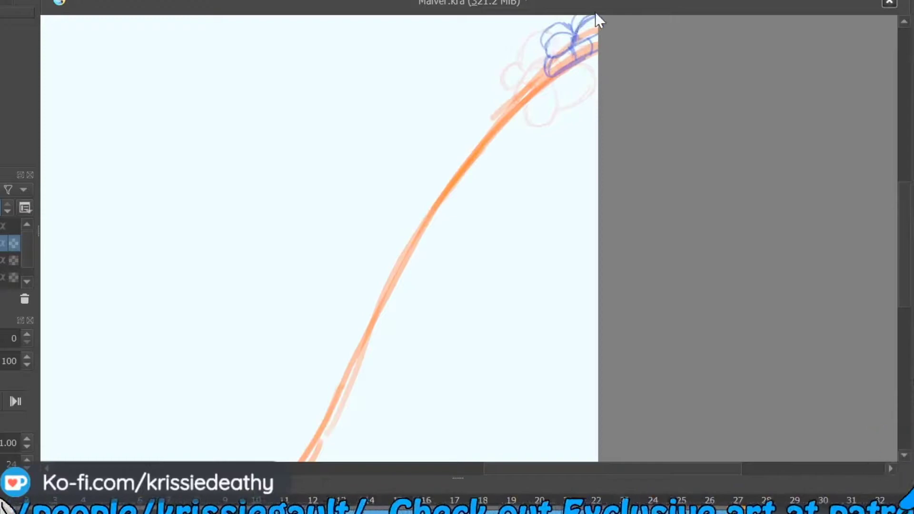
- Sketch the butterfly partly leaving the canvas's right edge on the following frames, undoing the unwanted strokes
{"action": "left_click_drag", "start_coordinate": [865, 289], "coordinate": [760, 476]}
{"action": "key", "text": "Right"}
{"action": "mouse_move", "coordinate": [477, 223]}
{"action": "left_mouse_down"}
{"action": "mouse_move", "coordinate": [461, 236]}
{"action": "mouse_move", "coordinate": [479, 233]}
{"action": "mouse_move", "coordinate": [475, 224]}
{"action": "left_mouse_up"}
{"action": "key", "text": "ctrl+z"}
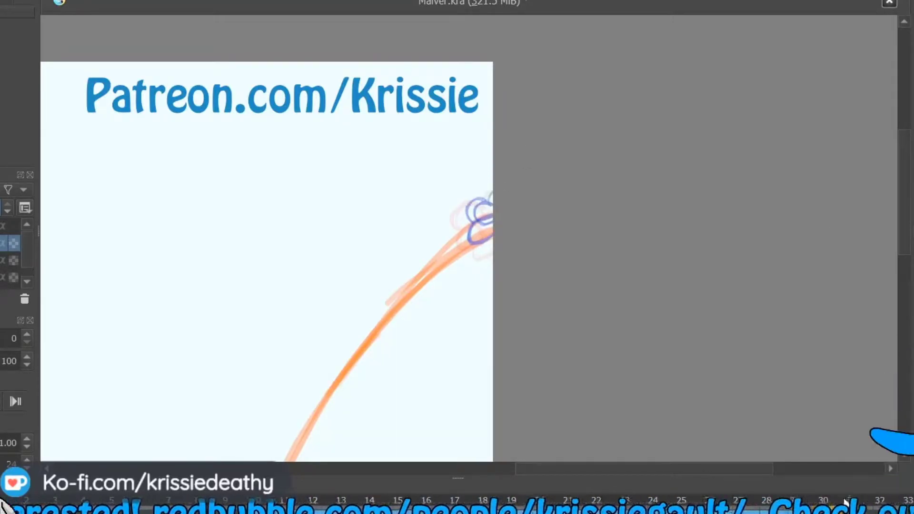
{"action": "key", "text": "ctrl+z"}
{"action": "key", "text": "ctrl+z"}
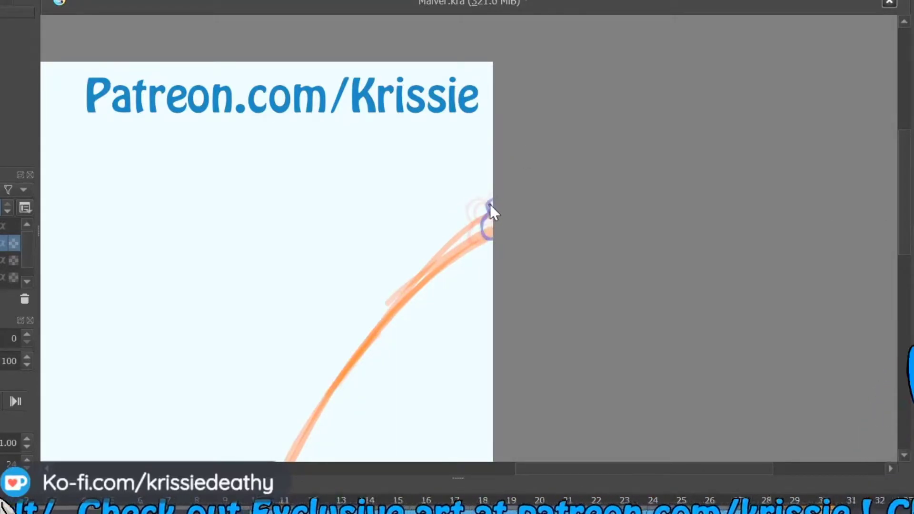
- Add a blank frame after the last butterfly pose, fit the canvas in view and check the neighbouring frames
{"action": "right_click", "coordinate": [839, 511]}
{"action": "left_click", "coordinate": [876, 470]}
{"action": "key", "text": "2"}
{"action": "key", "text": "ctrl+z"}
{"action": "key", "text": "Left"}
{"action": "key", "text": "Right"}
- Set the animation's playback range to frames 9 through 35 and preview it
{"action": "double_click", "coordinate": [10, 361]}
{"action": "type", "text": "35"}
{"action": "key", "text": "Return"}
{"action": "left_click", "coordinate": [15, 401]}
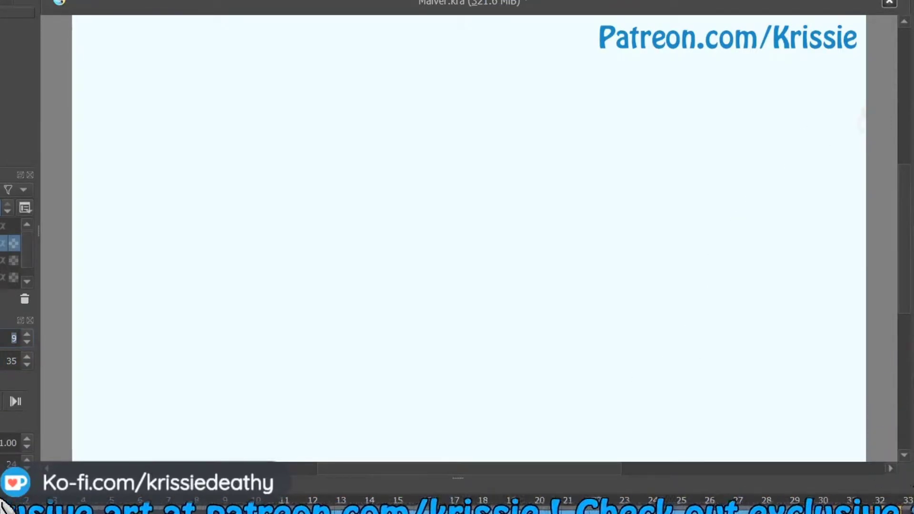
- Shade the butterfly's body with a solid translucent fill in its first poses over the chest
{"action": "scroll", "coordinate": [469, 238], "scroll_direction": "up", "scroll_amount": 5}
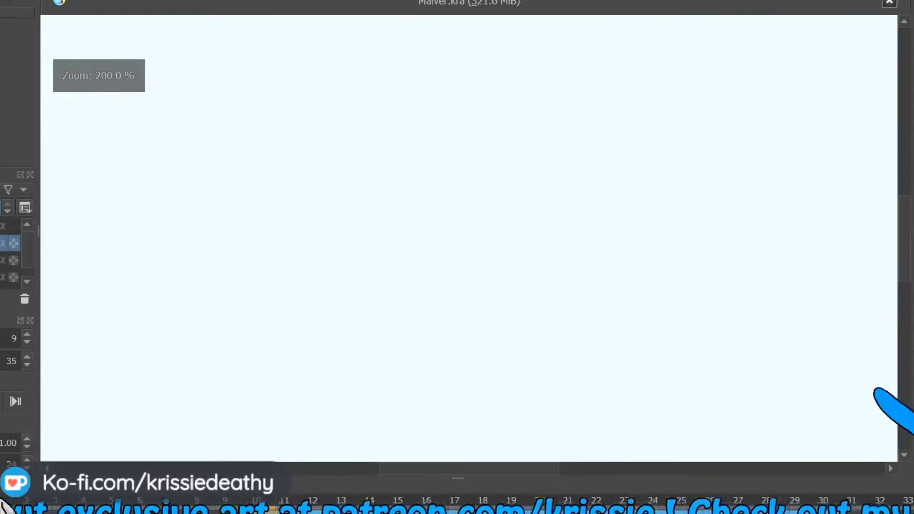
{"action": "mouse_move", "coordinate": [316, 326]}
{"action": "left_mouse_down"}
{"action": "mouse_move", "coordinate": [347, 312]}
{"action": "mouse_move", "coordinate": [373, 269]}
{"action": "mouse_move", "coordinate": [379, 277]}
{"action": "mouse_move", "coordinate": [459, 181]}
{"action": "mouse_move", "coordinate": [361, 304]}
{"action": "left_mouse_up"}
{"action": "key", "text": "period"}
{"action": "mouse_move", "coordinate": [432, 214]}
{"action": "left_mouse_down"}
{"action": "mouse_move", "coordinate": [437, 227]}
{"action": "mouse_move", "coordinate": [474, 146]}
{"action": "left_mouse_up"}
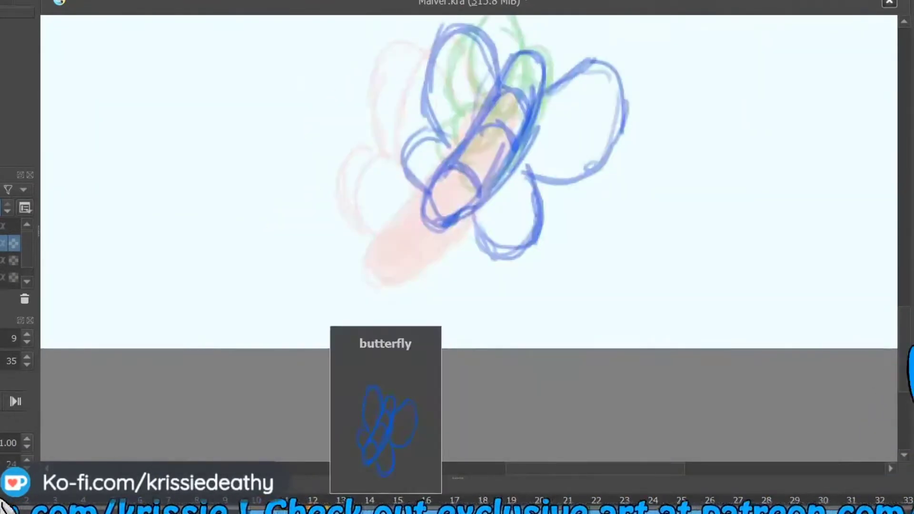
{"action": "left_click_drag", "start_coordinate": [446, 205], "coordinate": [523, 77]}
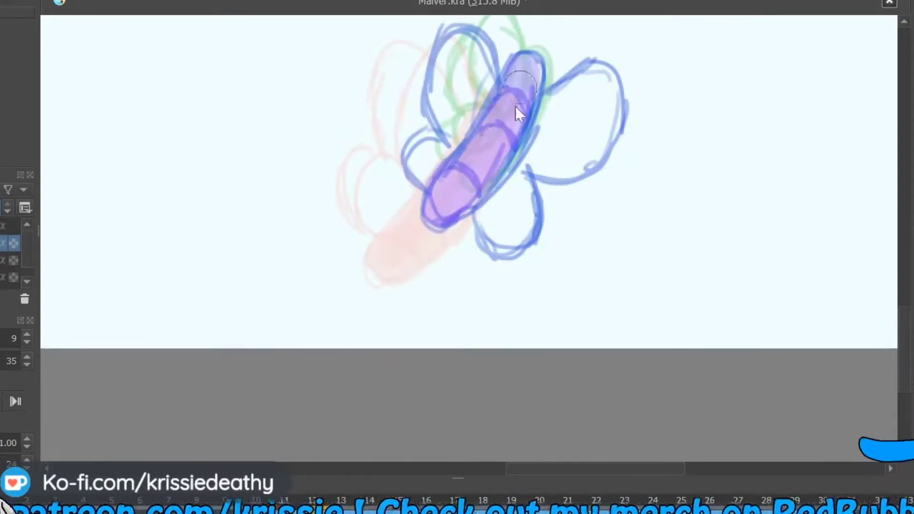
- Continue shading the butterfly's body along the next poses of the flight
{"action": "left_click", "coordinate": [342, 510]}
{"action": "mouse_move", "coordinate": [476, 175]}
{"action": "left_mouse_down"}
{"action": "mouse_move", "coordinate": [545, 56]}
{"action": "mouse_move", "coordinate": [367, 268]}
{"action": "mouse_move", "coordinate": [395, 190]}
{"action": "left_mouse_up"}
{"action": "key", "text": "Right"}
{"action": "key", "text": "Right"}
{"action": "key", "text": "Right"}
{"action": "mouse_move", "coordinate": [381, 226]}
{"action": "left_mouse_down"}
{"action": "mouse_move", "coordinate": [433, 136]}
{"action": "mouse_move", "coordinate": [437, 99]}
{"action": "left_mouse_up"}
{"action": "key", "text": "Right"}
{"action": "left_click_drag", "start_coordinate": [461, 50], "coordinate": [404, 179]}
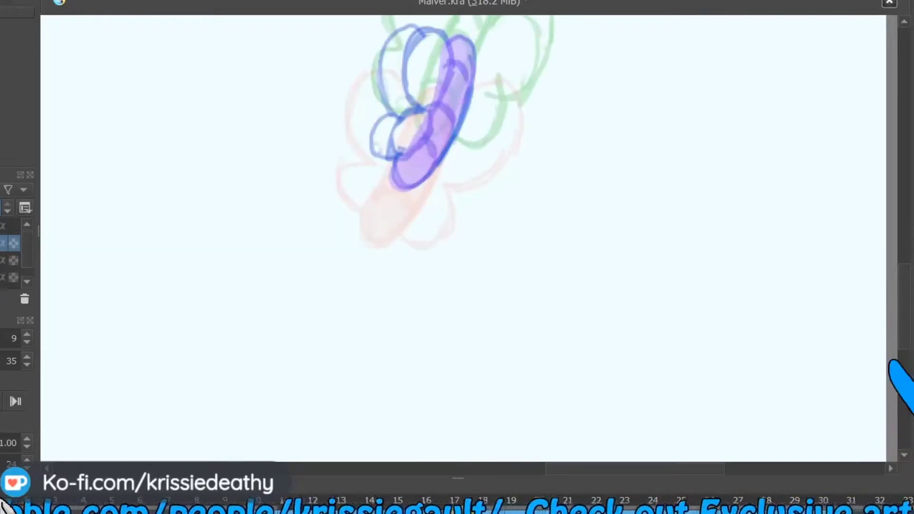
- Shade the butterfly's body translucent purple in the next spread-wing pose and the folded-wing pose beside it
{"action": "key", "text": "Right"}
{"action": "left_click_drag", "start_coordinate": [464, 102], "coordinate": [422, 233]}
{"action": "left_click_drag", "start_coordinate": [438, 138], "coordinate": [430, 159]}
{"action": "key", "text": "period"}
{"action": "left_click_drag", "start_coordinate": [408, 216], "coordinate": [465, 96]}
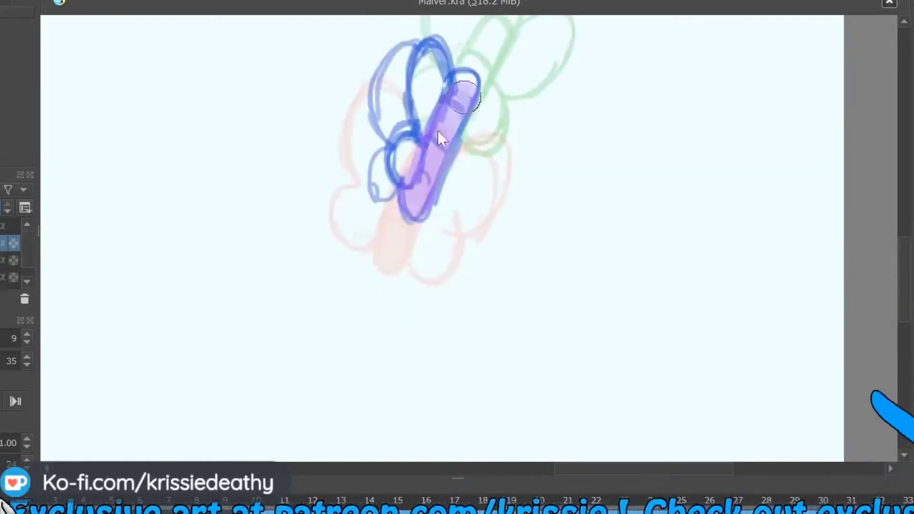
- Continue the purple body shading through the poses in the middle of the flight path
{"action": "key", "text": "Right"}
{"action": "mouse_move", "coordinate": [514, 48]}
{"action": "left_mouse_down"}
{"action": "mouse_move", "coordinate": [354, 440]}
{"action": "mouse_move", "coordinate": [366, 237]}
{"action": "left_mouse_up"}
{"action": "mouse_move", "coordinate": [300, 324]}
{"action": "left_mouse_down"}
{"action": "mouse_move", "coordinate": [349, 209]}
{"action": "mouse_move", "coordinate": [305, 315]}
{"action": "left_mouse_up"}
{"action": "key", "text": "Right"}
{"action": "mouse_move", "coordinate": [322, 277]}
{"action": "left_mouse_down"}
{"action": "mouse_move", "coordinate": [440, 85]}
{"action": "mouse_move", "coordinate": [374, 179]}
{"action": "left_mouse_up"}
{"action": "left_click", "coordinate": [601, 511]}
{"action": "left_click", "coordinate": [625, 511]}
{"action": "left_click_drag", "start_coordinate": [476, 95], "coordinate": [424, 202]}
{"action": "mouse_move", "coordinate": [412, 174]}
{"action": "left_mouse_down"}
{"action": "mouse_move", "coordinate": [369, 226]}
{"action": "mouse_move", "coordinate": [433, 140]}
{"action": "left_mouse_up"}
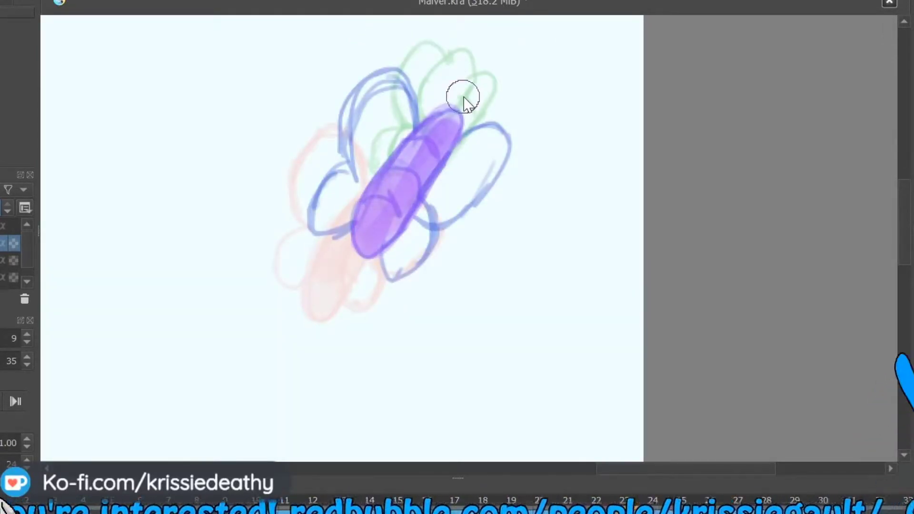
- Shade the butterfly's body purple in the two poses approaching the canvas's right edge
{"action": "key", "text": "period"}
{"action": "mouse_move", "coordinate": [408, 153]}
{"action": "left_mouse_down"}
{"action": "mouse_move", "coordinate": [443, 130]}
{"action": "mouse_move", "coordinate": [403, 194]}
{"action": "mouse_move", "coordinate": [513, 62]}
{"action": "left_mouse_up"}
{"action": "key", "text": "period"}
{"action": "left_click_drag", "start_coordinate": [456, 100], "coordinate": [318, 235]}
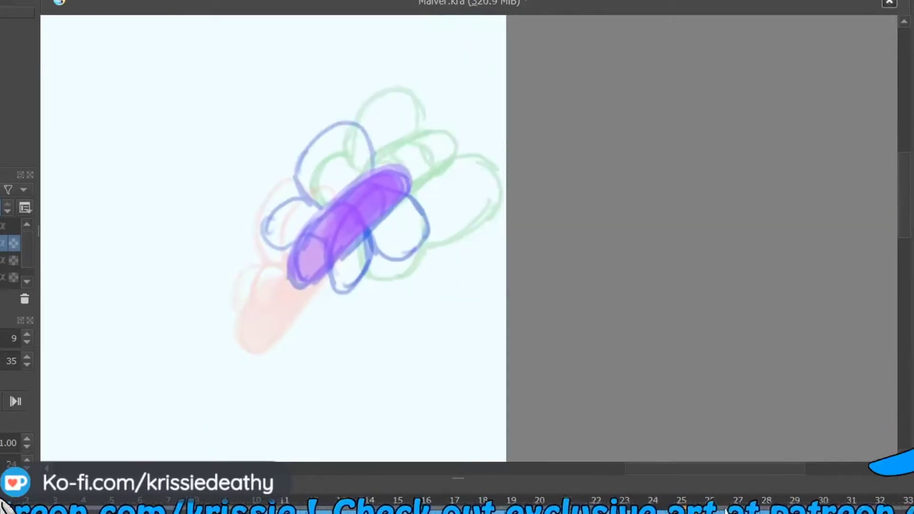
- Finish the purple body shading in the remaining poses, including the ones cut off by the canvas's right edge
{"action": "left_click", "coordinate": [719, 509]}
{"action": "mouse_move", "coordinate": [402, 159]}
{"action": "left_mouse_down"}
{"action": "mouse_move", "coordinate": [356, 202]}
{"action": "mouse_move", "coordinate": [516, 85]}
{"action": "left_mouse_up"}
{"action": "left_click", "coordinate": [738, 509]}
{"action": "left_click", "coordinate": [766, 509]}
{"action": "mouse_move", "coordinate": [447, 138]}
{"action": "left_mouse_down"}
{"action": "mouse_move", "coordinate": [506, 106]}
{"action": "mouse_move", "coordinate": [495, 93]}
{"action": "left_mouse_up"}
{"action": "key", "text": "Right"}
{"action": "left_click_drag", "start_coordinate": [469, 136], "coordinate": [496, 123]}
{"action": "key", "text": "Right"}
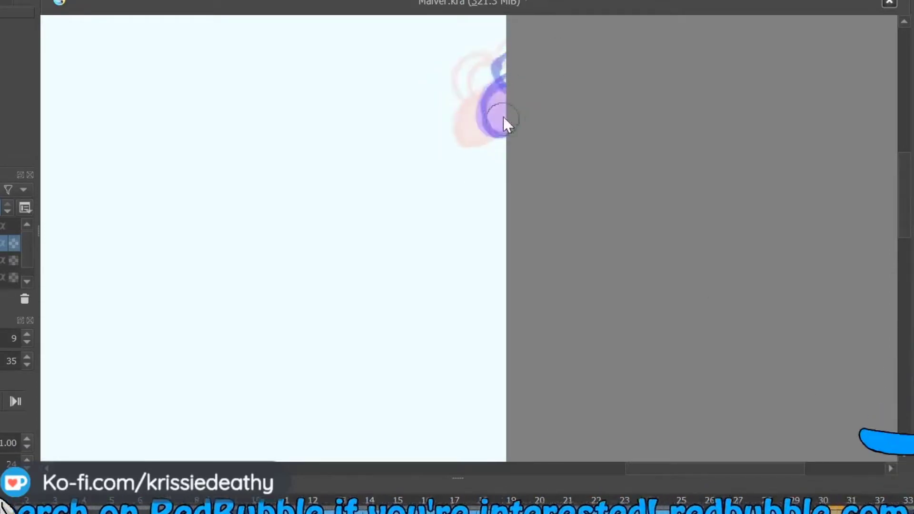
- Switch to green and shade the butterfly's wings in the poses cut off by the canvas's right edge
{"action": "left_click", "coordinate": [913, 305]}
{"action": "left_click", "coordinate": [913, 305]}
{"action": "mouse_move", "coordinate": [499, 65]}
{"action": "left_mouse_down"}
{"action": "mouse_move", "coordinate": [499, 81]}
{"action": "mouse_move", "coordinate": [474, 74]}
{"action": "mouse_move", "coordinate": [442, 98]}
{"action": "left_mouse_up"}
{"action": "key", "text": "Left"}
{"action": "key", "text": "Left"}
{"action": "left_click_drag", "start_coordinate": [477, 158], "coordinate": [503, 137]}
{"action": "key", "text": "Left"}
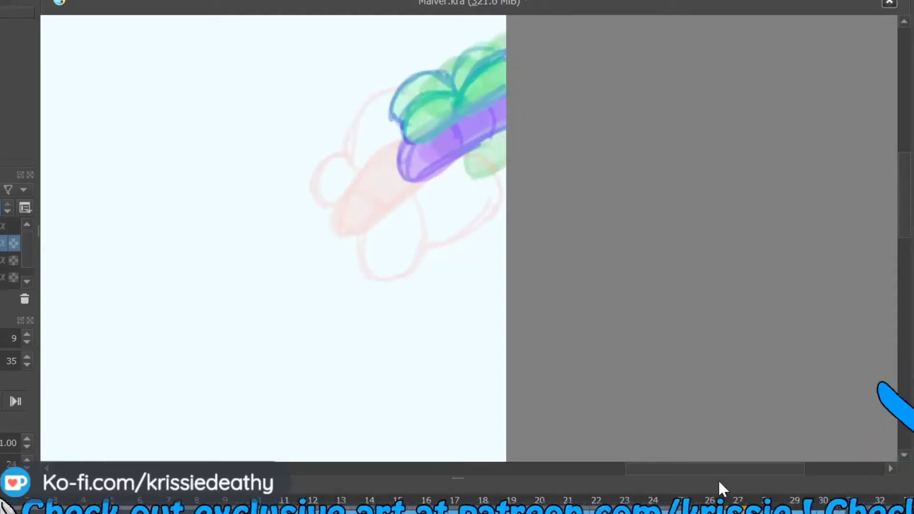
- Shade all four wings green in the first full spread-wing pose and in the pose following it
{"action": "left_click", "coordinate": [719, 483]}
{"action": "mouse_move", "coordinate": [476, 166]}
{"action": "left_mouse_down"}
{"action": "mouse_move", "coordinate": [452, 210]}
{"action": "mouse_move", "coordinate": [391, 264]}
{"action": "left_mouse_up"}
{"action": "left_click_drag", "start_coordinate": [335, 172], "coordinate": [341, 181]}
{"action": "left_click_drag", "start_coordinate": [395, 103], "coordinate": [364, 157]}
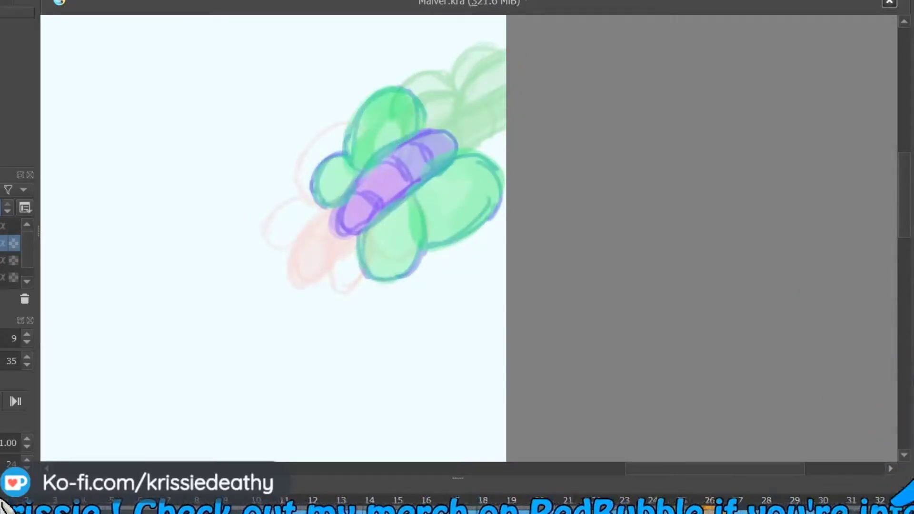
{"action": "key", "text": "period"}
{"action": "left_click_drag", "start_coordinate": [405, 200], "coordinate": [395, 242]}
{"action": "left_click_drag", "start_coordinate": [318, 163], "coordinate": [303, 214]}
- Fill the wings with green in the next folded-wing pose and the spread-wing pose below it
{"action": "key", "text": "period"}
{"action": "mouse_move", "coordinate": [294, 244]}
{"action": "left_mouse_down"}
{"action": "mouse_move", "coordinate": [278, 291]}
{"action": "mouse_move", "coordinate": [278, 262]}
{"action": "mouse_move", "coordinate": [253, 281]}
{"action": "left_mouse_up"}
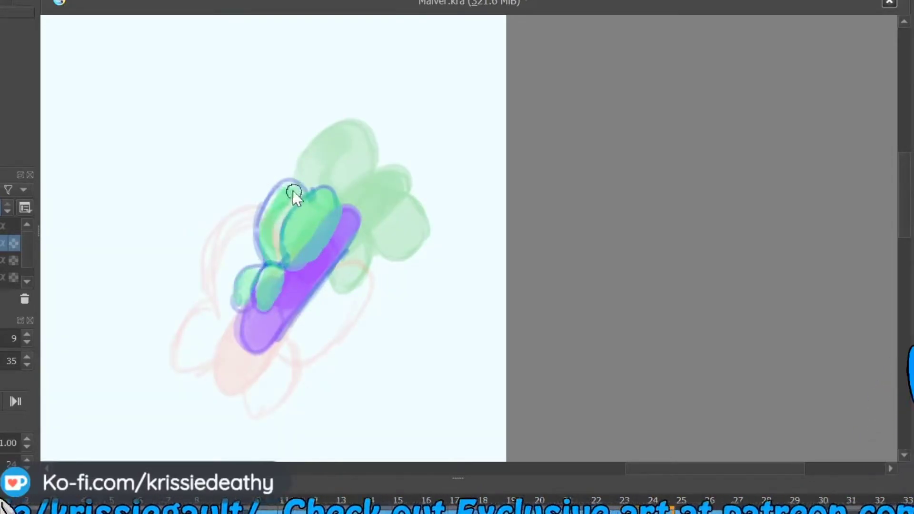
{"action": "key", "text": "period"}
{"action": "mouse_move", "coordinate": [362, 267]}
{"action": "left_mouse_down"}
{"action": "mouse_move", "coordinate": [288, 349]}
{"action": "mouse_move", "coordinate": [331, 307]}
{"action": "left_mouse_up"}
{"action": "mouse_move", "coordinate": [288, 348]}
{"action": "left_mouse_down"}
{"action": "mouse_move", "coordinate": [253, 404]}
{"action": "mouse_move", "coordinate": [286, 364]}
{"action": "left_mouse_up"}
{"action": "mouse_move", "coordinate": [183, 362]}
{"action": "left_mouse_down"}
{"action": "mouse_move", "coordinate": [214, 316]}
{"action": "mouse_move", "coordinate": [236, 244]}
{"action": "mouse_move", "coordinate": [252, 286]}
{"action": "left_mouse_up"}
- Continue the green wing shading through the poses leading to the mid-flight spread-wing pose
{"action": "key", "text": "period"}
{"action": "mouse_move", "coordinate": [267, 352]}
{"action": "left_mouse_down"}
{"action": "mouse_move", "coordinate": [290, 376]}
{"action": "mouse_move", "coordinate": [269, 375]}
{"action": "mouse_move", "coordinate": [220, 438]}
{"action": "left_mouse_up"}
{"action": "mouse_move", "coordinate": [180, 372]}
{"action": "left_mouse_down"}
{"action": "mouse_move", "coordinate": [177, 306]}
{"action": "mouse_move", "coordinate": [194, 344]}
{"action": "mouse_move", "coordinate": [343, 214]}
{"action": "mouse_move", "coordinate": [326, 134]}
{"action": "left_mouse_up"}
{"action": "key", "text": "period"}
{"action": "key", "text": "period"}
{"action": "mouse_move", "coordinate": [362, 253]}
{"action": "left_mouse_down"}
{"action": "mouse_move", "coordinate": [404, 241]}
{"action": "mouse_move", "coordinate": [394, 238]}
{"action": "left_mouse_up"}
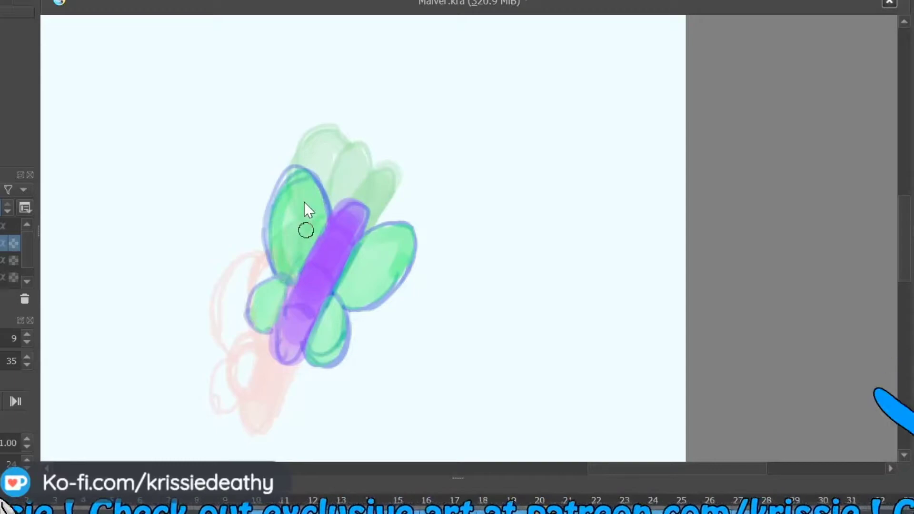
- Shade the wings green in the narrow folded pose and the spread-wing pose that follows it
{"action": "key", "text": "period"}
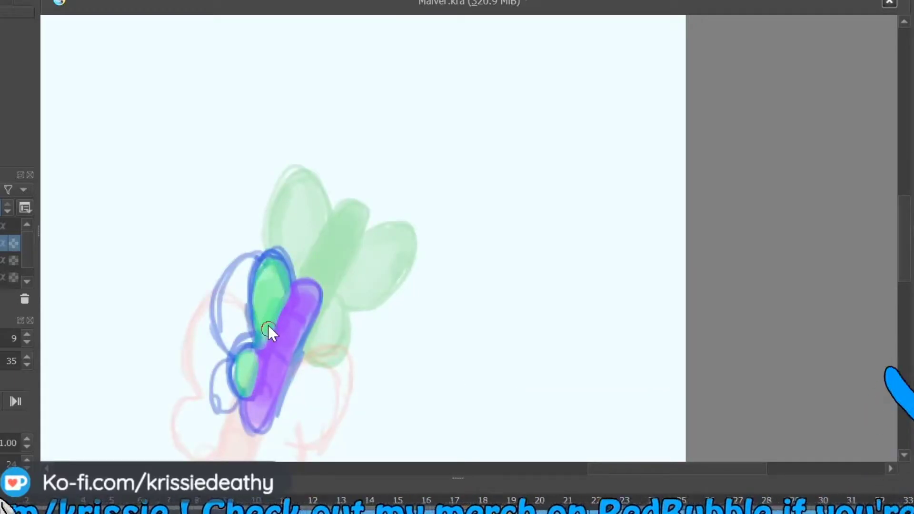
{"action": "left_click_drag", "start_coordinate": [246, 276], "coordinate": [228, 333]}
{"action": "left_click_drag", "start_coordinate": [223, 405], "coordinate": [225, 374]}
{"action": "key", "text": "period"}
{"action": "left_click_drag", "start_coordinate": [304, 395], "coordinate": [479, 252]}
{"action": "left_click_drag", "start_coordinate": [510, 212], "coordinate": [458, 331]}
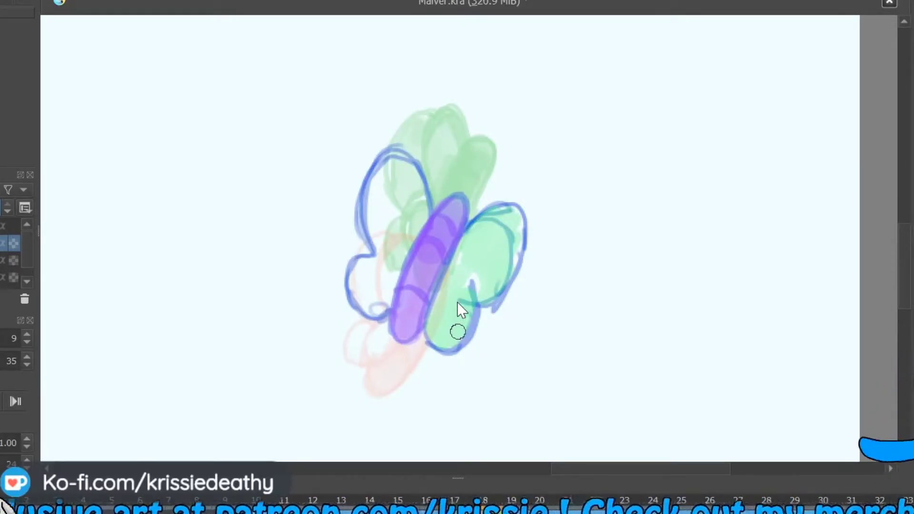
{"action": "mouse_move", "coordinate": [381, 191]}
{"action": "left_mouse_down"}
{"action": "mouse_move", "coordinate": [400, 247]}
{"action": "mouse_move", "coordinate": [374, 305]}
{"action": "left_mouse_up"}
- Fill the overlapping folded wings and the following spread wings with translucent green
{"action": "key", "text": "period"}
{"action": "left_click_drag", "start_coordinate": [405, 250], "coordinate": [393, 302]}
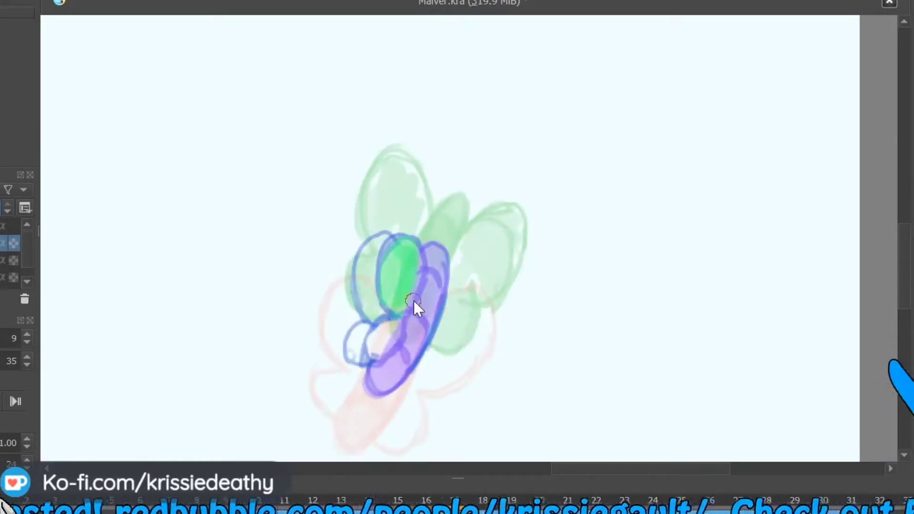
{"action": "key", "text": "period"}
{"action": "mouse_move", "coordinate": [361, 367]}
{"action": "left_mouse_down"}
{"action": "mouse_move", "coordinate": [359, 302]}
{"action": "mouse_move", "coordinate": [452, 312]}
{"action": "mouse_move", "coordinate": [467, 356]}
{"action": "left_mouse_up"}
{"action": "left_click_drag", "start_coordinate": [417, 405], "coordinate": [394, 445]}
- Shade the wings green in the next folded pose and in the small spread-wing pose below it
{"action": "key", "text": "period"}
{"action": "left_click_drag", "start_coordinate": [324, 448], "coordinate": [515, 184]}
{"action": "left_click_drag", "start_coordinate": [521, 178], "coordinate": [504, 194]}
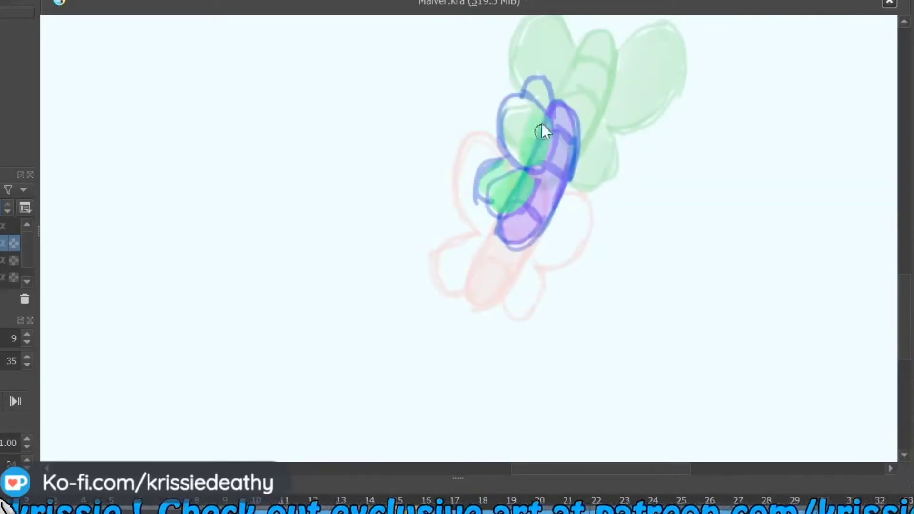
{"action": "key", "text": "period"}
{"action": "mouse_move", "coordinate": [476, 224]}
{"action": "left_mouse_down"}
{"action": "mouse_move", "coordinate": [481, 147]}
{"action": "mouse_move", "coordinate": [475, 241]}
{"action": "left_mouse_up"}
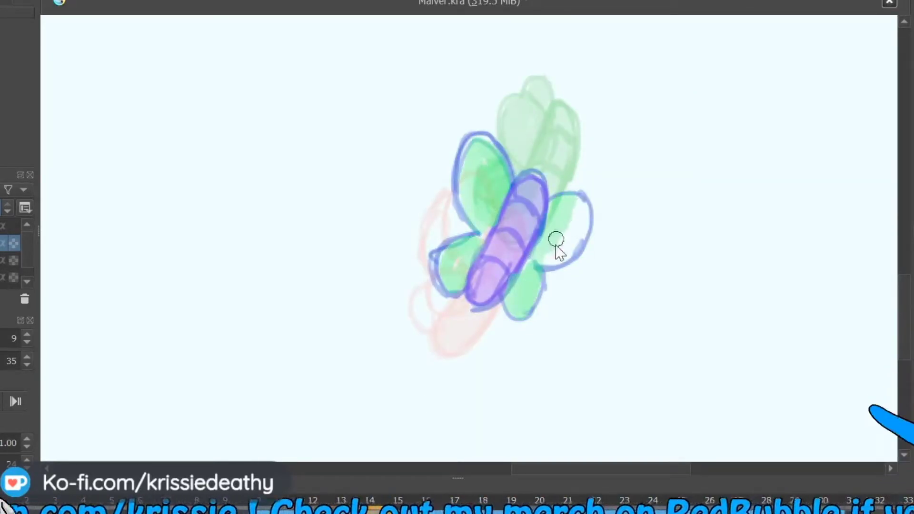
- Continue the green wing shading up to the larger spread-wing pose in the lower part of the flight
{"action": "key", "text": "period"}
{"action": "mouse_move", "coordinate": [461, 192]}
{"action": "left_mouse_down"}
{"action": "mouse_move", "coordinate": [469, 247]}
{"action": "mouse_move", "coordinate": [462, 292]}
{"action": "mouse_move", "coordinate": [449, 200]}
{"action": "left_mouse_up"}
{"action": "key", "text": "period"}
{"action": "mouse_move", "coordinate": [421, 309]}
{"action": "left_mouse_down"}
{"action": "mouse_move", "coordinate": [430, 224]}
{"action": "mouse_move", "coordinate": [461, 381]}
{"action": "mouse_move", "coordinate": [561, 255]}
{"action": "mouse_move", "coordinate": [554, 307]}
{"action": "left_mouse_up"}
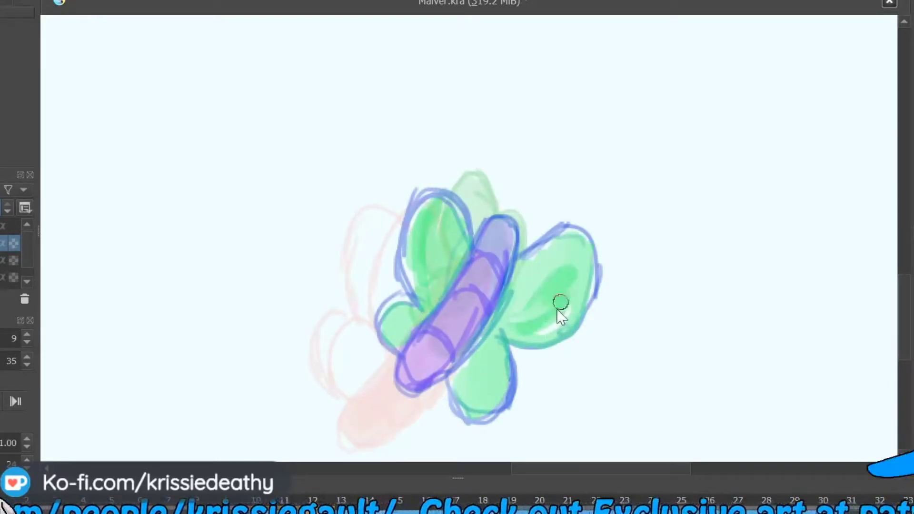
- Shade the wings green in the large folded pose and the spread pose cut off by the canvas's lower edge
{"action": "key", "text": "period"}
{"action": "left_click_drag", "start_coordinate": [362, 381], "coordinate": [384, 355]}
{"action": "mouse_move", "coordinate": [335, 325]}
{"action": "left_mouse_down"}
{"action": "mouse_move", "coordinate": [361, 309]}
{"action": "mouse_move", "coordinate": [390, 323]}
{"action": "mouse_move", "coordinate": [390, 247]}
{"action": "mouse_move", "coordinate": [400, 233]}
{"action": "left_mouse_up"}
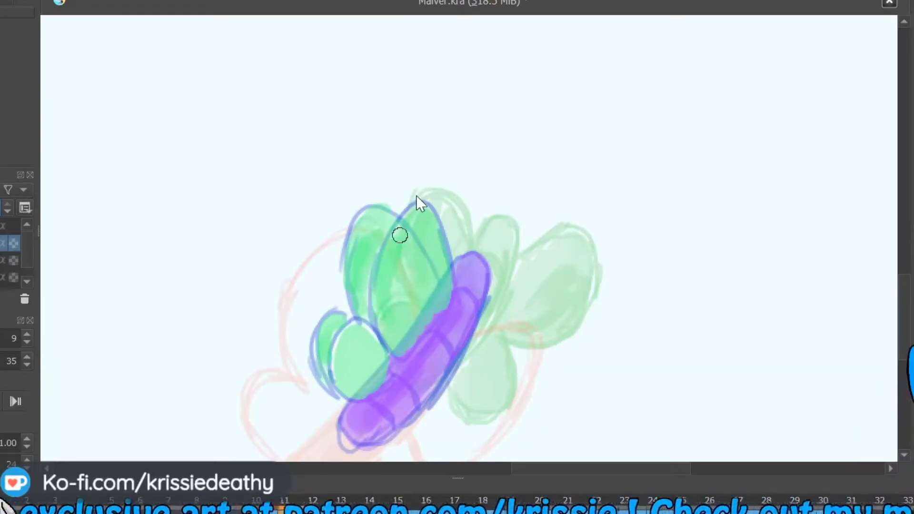
{"action": "key", "text": "period"}
{"action": "left_click_drag", "start_coordinate": [905, 324], "coordinate": [904, 365]}
{"action": "left_click_drag", "start_coordinate": [362, 285], "coordinate": [410, 273]}
{"action": "mouse_move", "coordinate": [457, 157]}
{"action": "left_mouse_down"}
{"action": "mouse_move", "coordinate": [522, 135]}
{"action": "mouse_move", "coordinate": [470, 209]}
{"action": "left_mouse_up"}
{"action": "mouse_move", "coordinate": [342, 34]}
{"action": "left_mouse_down"}
{"action": "mouse_move", "coordinate": [309, 123]}
{"action": "mouse_move", "coordinate": [365, 114]}
{"action": "mouse_move", "coordinate": [356, 160]}
{"action": "left_mouse_up"}
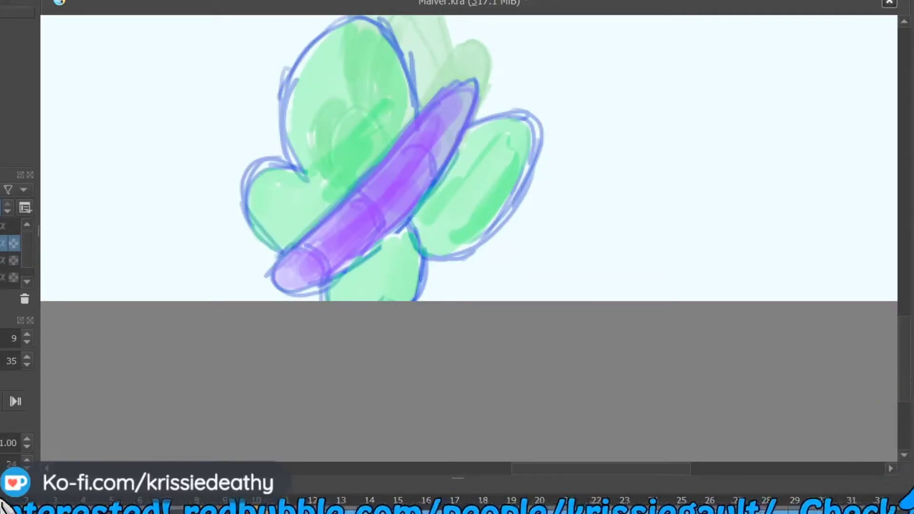
- Fit the canvas in view and adjust the hold frames in the timeline
{"action": "key", "text": "2"}
{"action": "key", "text": "space"}
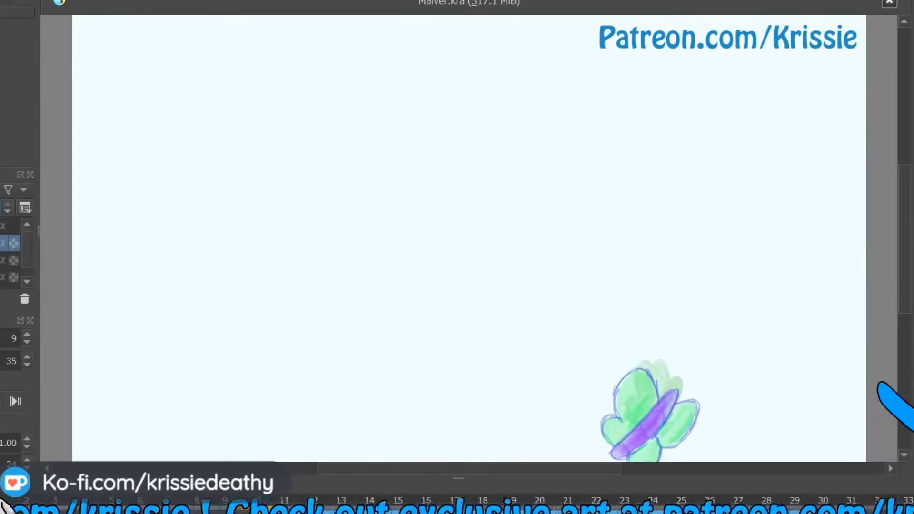
{"action": "right_click", "coordinate": [236, 506]}
{"action": "mouse_move", "coordinate": [428, 404]}
{"action": "left_click", "coordinate": [501, 405]}
{"action": "key", "text": "Return"}
- Add a blank frame and sketch a smaller folded-wing butterfly pose along the orange flight path near the canvas's lower edge
{"action": "right_click", "coordinate": [406, 505]}
{"action": "left_click", "coordinate": [424, 464]}
{"action": "scroll", "coordinate": [698, 444], "scroll_direction": "up", "scroll_amount": 3}
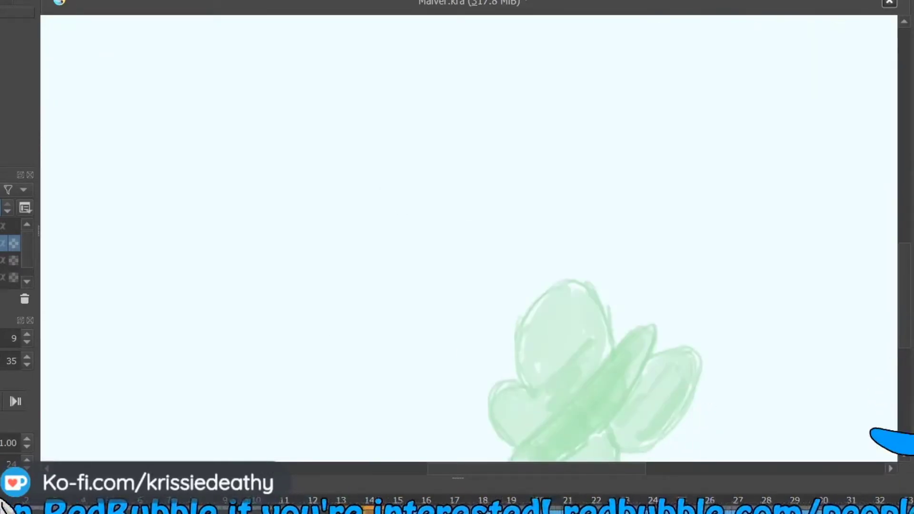
{"action": "scroll", "coordinate": [541, 67], "scroll_direction": "down", "scroll_amount": 3}
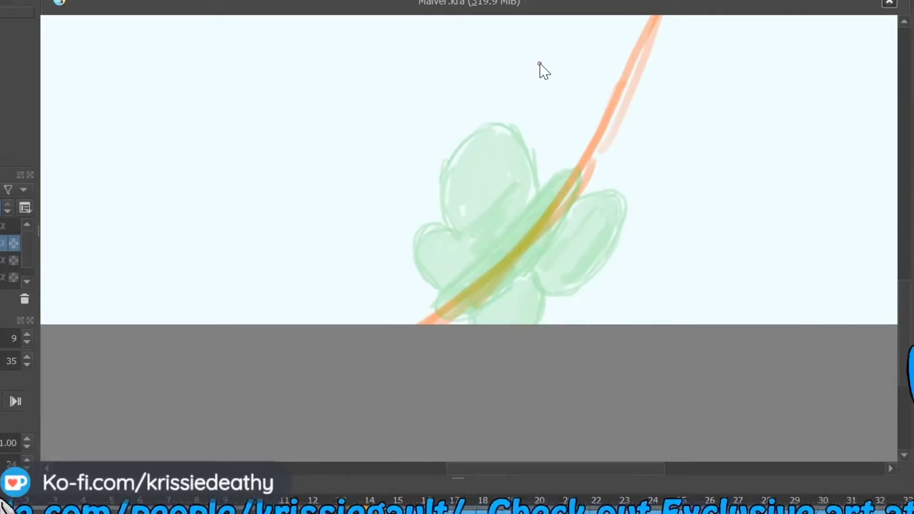
{"action": "left_click_drag", "start_coordinate": [538, 258], "coordinate": [488, 305]}
{"action": "mouse_move", "coordinate": [496, 257]}
{"action": "left_mouse_down"}
{"action": "mouse_move", "coordinate": [482, 278]}
{"action": "mouse_move", "coordinate": [538, 233]}
{"action": "left_mouse_up"}
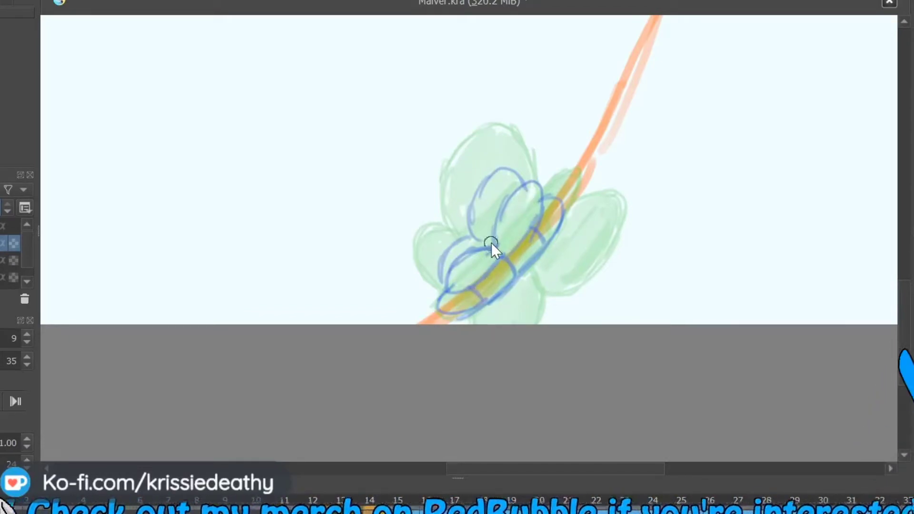
{"action": "left_click_drag", "start_coordinate": [535, 228], "coordinate": [471, 289]}
{"action": "mouse_move", "coordinate": [497, 247]}
{"action": "left_mouse_down"}
{"action": "mouse_move", "coordinate": [479, 247]}
{"action": "mouse_move", "coordinate": [446, 291]}
{"action": "left_mouse_up"}
- Sketch the next butterfly pose lower on the path, with a segmented body and spread wings
{"action": "key", "text": "Right"}
{"action": "key", "text": "Left"}
{"action": "key", "text": "Right"}
{"action": "left_click_drag", "start_coordinate": [511, 234], "coordinate": [468, 309]}
{"action": "mouse_move", "coordinate": [513, 232]}
{"action": "left_mouse_down"}
{"action": "mouse_move", "coordinate": [449, 293]}
{"action": "mouse_move", "coordinate": [471, 308]}
{"action": "left_mouse_up"}
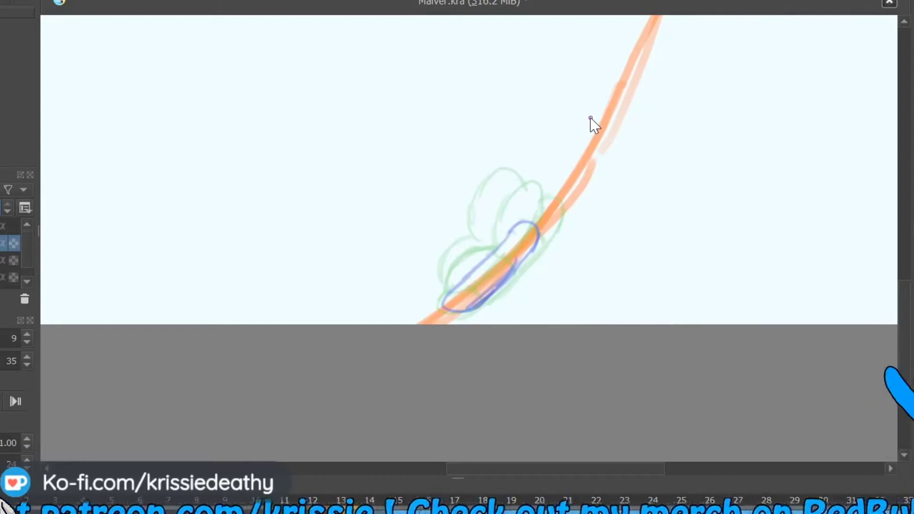
{"action": "mouse_move", "coordinate": [539, 238]}
{"action": "left_mouse_down"}
{"action": "mouse_move", "coordinate": [581, 261]}
{"action": "mouse_move", "coordinate": [471, 311]}
{"action": "left_mouse_up"}
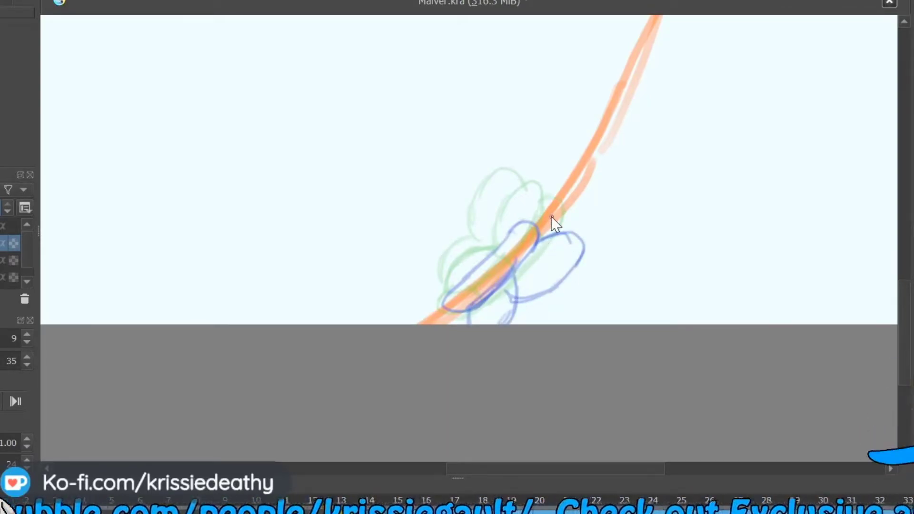
{"action": "mouse_move", "coordinate": [510, 232]}
{"action": "left_mouse_down"}
{"action": "mouse_move", "coordinate": [457, 261]}
{"action": "mouse_move", "coordinate": [445, 292]}
{"action": "mouse_move", "coordinate": [473, 300]}
{"action": "left_mouse_up"}
{"action": "key", "text": "alt+Tab"}
{"action": "key", "text": "alt+Tab"}
{"action": "left_click_drag", "start_coordinate": [480, 267], "coordinate": [495, 285]}
- Sketch the following folded-wing pose further down the path, with its segmented body running off the lower edge
{"action": "mouse_move", "coordinate": [505, 242]}
{"action": "left_mouse_down"}
{"action": "mouse_move", "coordinate": [517, 259]}
{"action": "mouse_move", "coordinate": [492, 249]}
{"action": "mouse_move", "coordinate": [453, 324]}
{"action": "left_mouse_up"}
{"action": "left_click", "coordinate": [370, 504]}
{"action": "mouse_move", "coordinate": [469, 277]}
{"action": "left_mouse_down"}
{"action": "mouse_move", "coordinate": [414, 324]}
{"action": "mouse_move", "coordinate": [488, 288]}
{"action": "left_mouse_up"}
{"action": "left_click_drag", "start_coordinate": [444, 296], "coordinate": [469, 307]}
{"action": "left_click_drag", "start_coordinate": [425, 309], "coordinate": [446, 323]}
{"action": "left_click_drag", "start_coordinate": [449, 232], "coordinate": [437, 274]}
{"action": "mouse_move", "coordinate": [442, 239]}
{"action": "left_mouse_down"}
{"action": "mouse_move", "coordinate": [473, 267]}
{"action": "mouse_move", "coordinate": [418, 311]}
{"action": "left_mouse_up"}
{"action": "left_click_drag", "start_coordinate": [481, 232], "coordinate": [457, 286]}
{"action": "left_click_drag", "start_coordinate": [479, 232], "coordinate": [489, 271]}
{"action": "left_click_drag", "start_coordinate": [459, 288], "coordinate": [422, 308]}
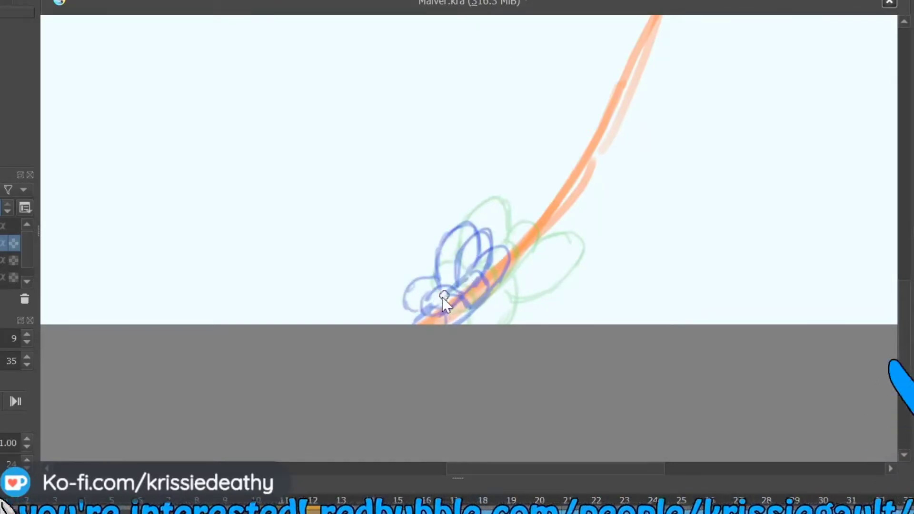
- Add a new frame and sketch a spread-wing pose sinking partly below the canvas's lower edge
{"action": "left_click", "coordinate": [286, 511]}
{"action": "right_click", "coordinate": [284, 511]}
{"action": "right_click", "coordinate": [295, 511]}
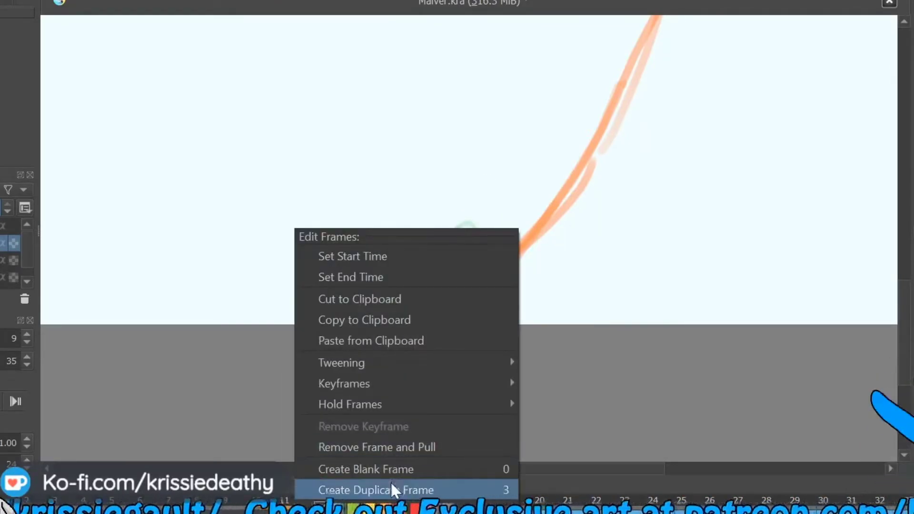
{"action": "left_click", "coordinate": [393, 489]}
{"action": "left_click_drag", "start_coordinate": [483, 261], "coordinate": [465, 312]}
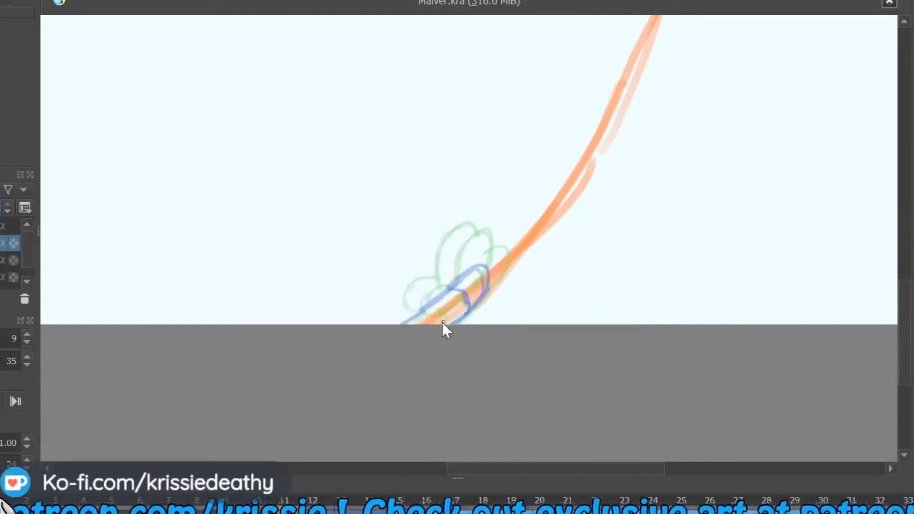
{"action": "left_click_drag", "start_coordinate": [407, 288], "coordinate": [456, 284]}
{"action": "left_click_drag", "start_coordinate": [407, 307], "coordinate": [380, 323]}
{"action": "left_click_drag", "start_coordinate": [490, 294], "coordinate": [495, 323]}
- Add another blank frame and sketch the folded-wing butterfly with only its upper half above the lower edge
{"action": "left_click", "coordinate": [262, 511]}
{"action": "right_click", "coordinate": [263, 512]}
{"action": "left_click", "coordinate": [313, 468]}
{"action": "left_click_drag", "start_coordinate": [459, 285], "coordinate": [432, 301]}
{"action": "mouse_move", "coordinate": [451, 289]}
{"action": "left_mouse_down"}
{"action": "mouse_move", "coordinate": [453, 322]}
{"action": "mouse_move", "coordinate": [422, 265]}
{"action": "mouse_move", "coordinate": [387, 333]}
{"action": "mouse_move", "coordinate": [490, 314]}
{"action": "mouse_move", "coordinate": [414, 278]}
{"action": "mouse_move", "coordinate": [423, 321]}
{"action": "mouse_move", "coordinate": [439, 275]}
{"action": "mouse_move", "coordinate": [430, 328]}
{"action": "left_mouse_up"}
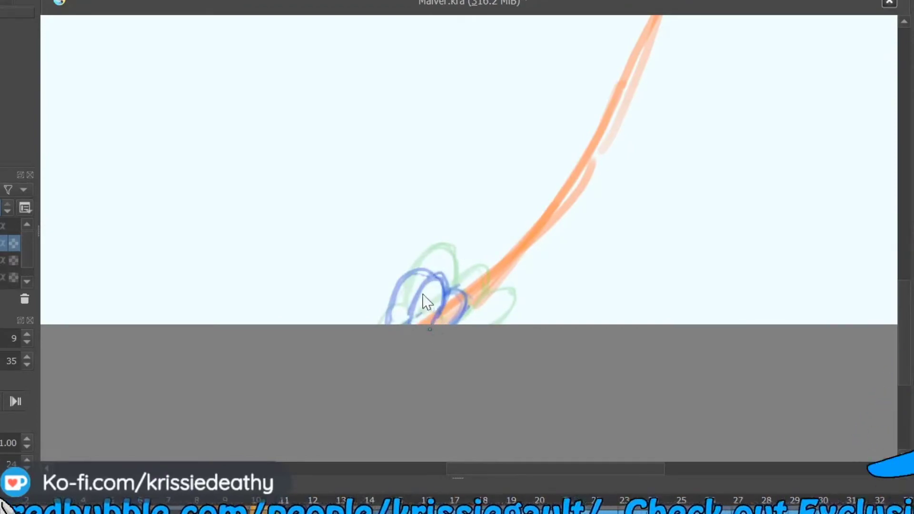
{"action": "left_click_drag", "start_coordinate": [430, 273], "coordinate": [390, 324]}
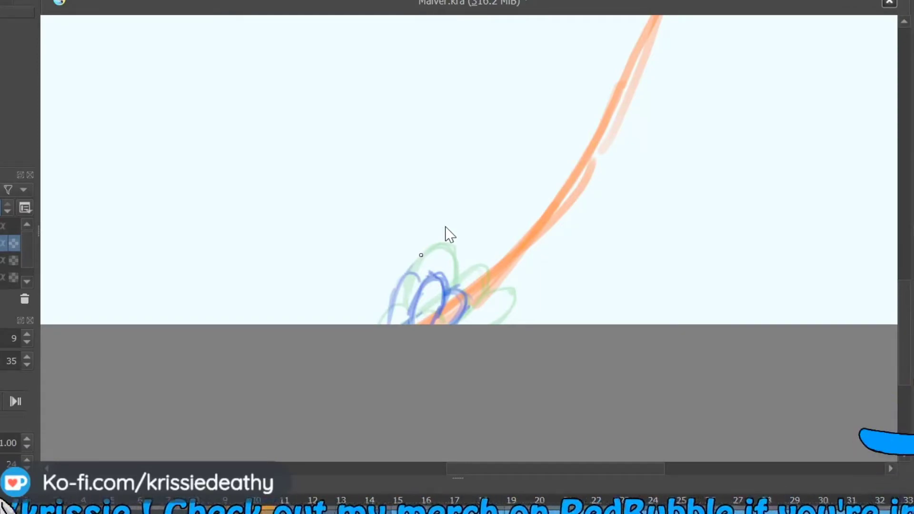
- Add a final blank frame and sketch only the tips of the butterfly's body and wing at the lower edge
{"action": "right_click", "coordinate": [255, 497]}
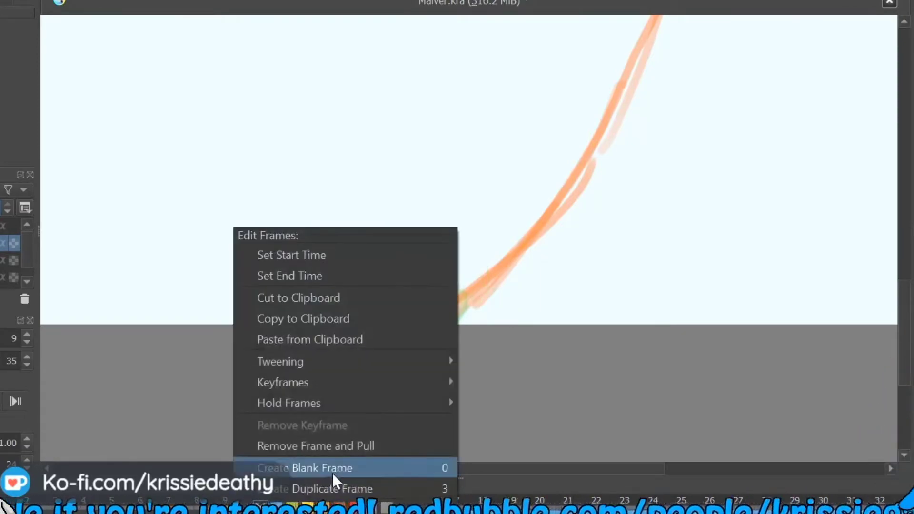
{"action": "left_click", "coordinate": [329, 469]}
{"action": "key", "text": "Return"}
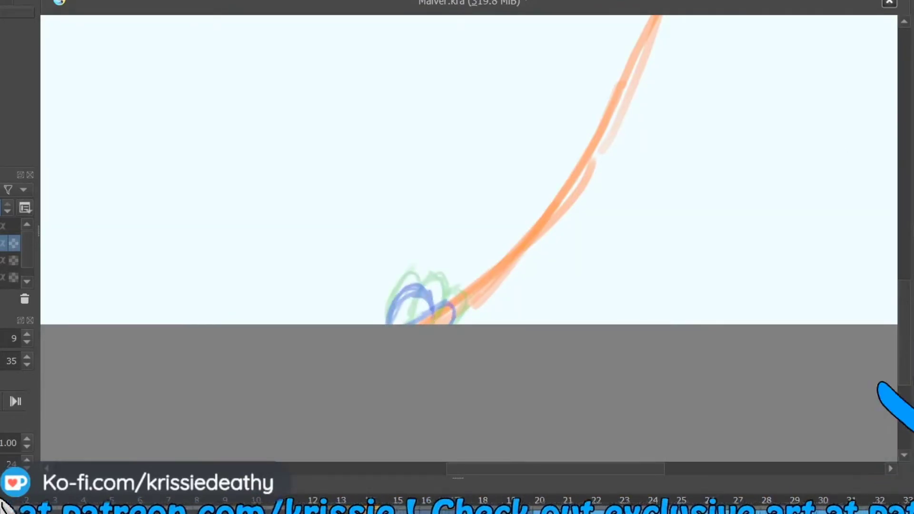
- Hide the orange flight path and shade the butterfly's body purple in the newly drawn poses
{"action": "left_click", "coordinate": [1, 261]}
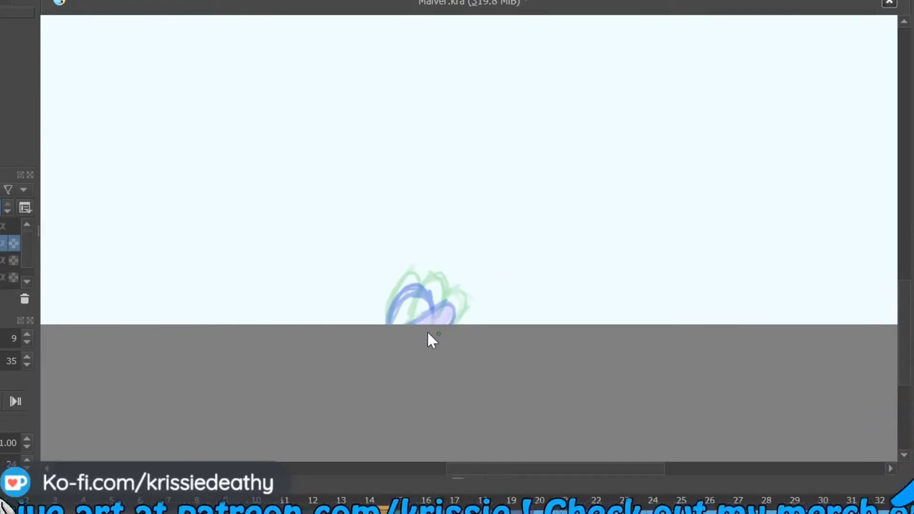
{"action": "key", "text": "Right"}
{"action": "key", "text": "Right"}
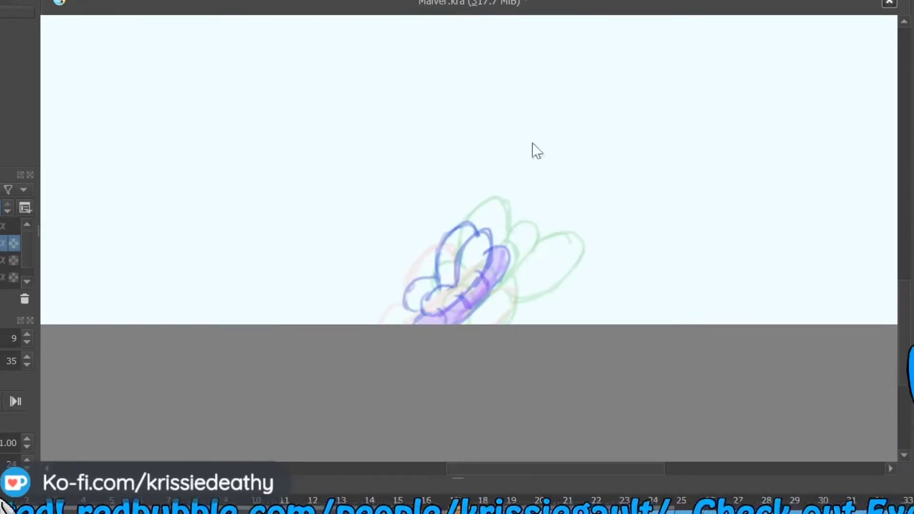
{"action": "mouse_move", "coordinate": [495, 283]}
{"action": "left_mouse_down"}
{"action": "mouse_move", "coordinate": [462, 290]}
{"action": "mouse_move", "coordinate": [477, 294]}
{"action": "left_mouse_up"}
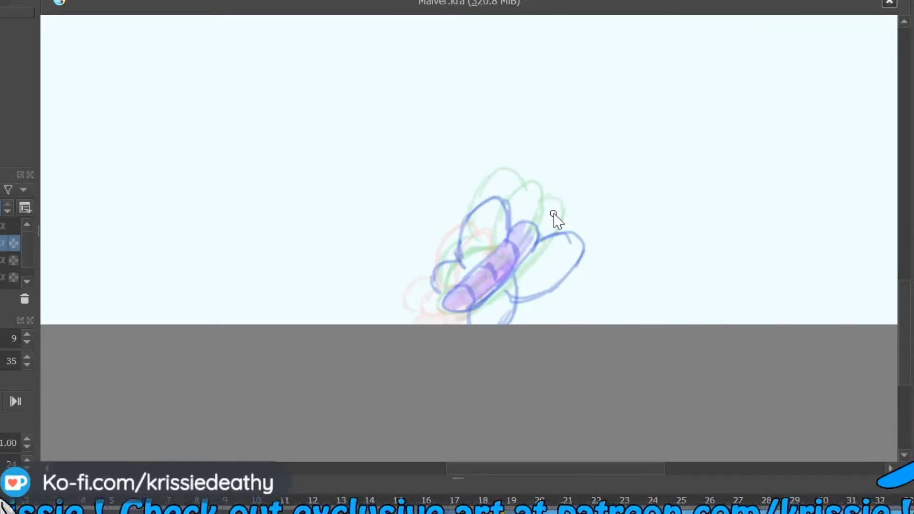
{"action": "key", "text": "Right"}
{"action": "mouse_move", "coordinate": [462, 294]}
{"action": "left_mouse_down"}
{"action": "mouse_move", "coordinate": [519, 265]}
{"action": "mouse_move", "coordinate": [548, 219]}
{"action": "mouse_move", "coordinate": [526, 222]}
{"action": "left_mouse_up"}
- Turn off the onion skins and shade the wings green in the new poses down to the lower edge
{"action": "left_click", "coordinate": [2, 402]}
{"action": "key", "text": "Left"}
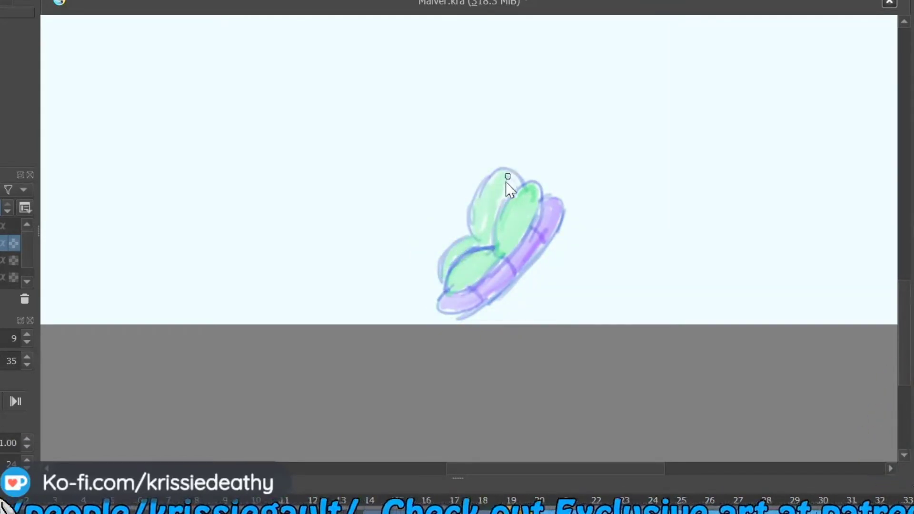
{"action": "key", "text": "period"}
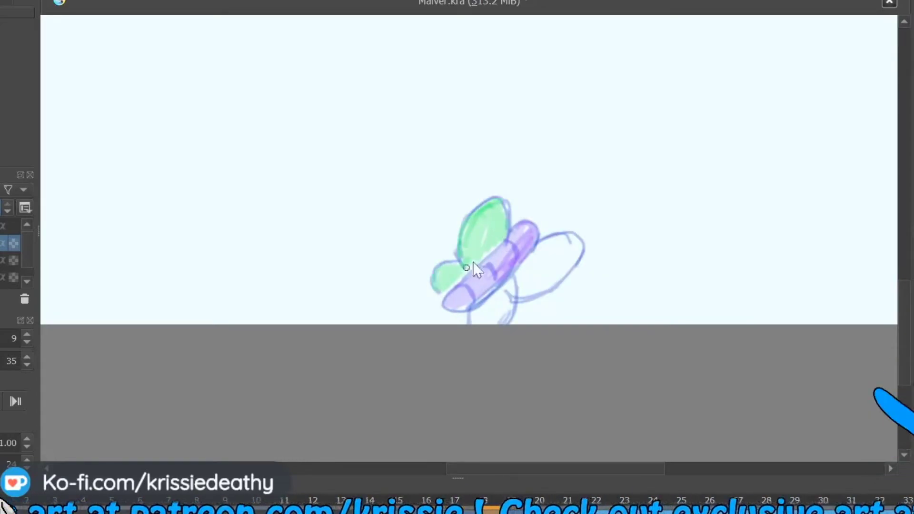
{"action": "left_click_drag", "start_coordinate": [514, 283], "coordinate": [564, 271]}
{"action": "key", "text": "period"}
{"action": "left_click_drag", "start_coordinate": [463, 282], "coordinate": [484, 239]}
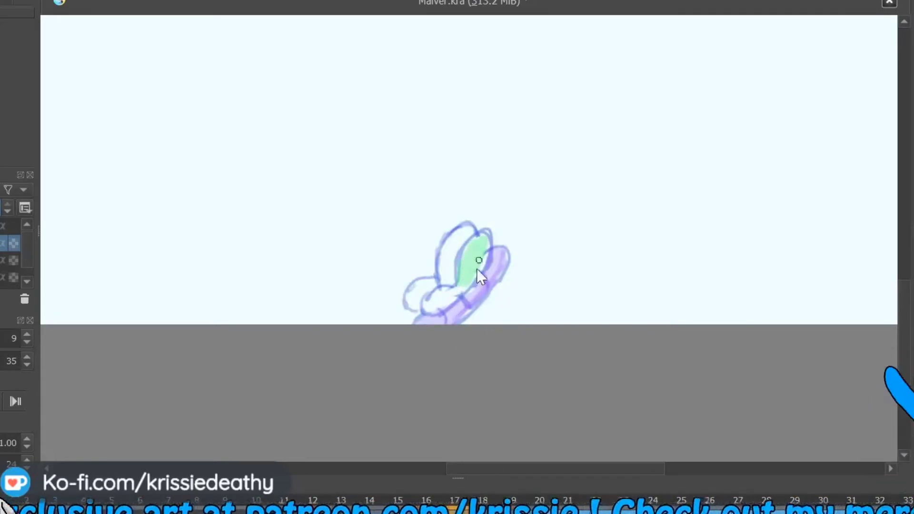
{"action": "key", "text": "period"}
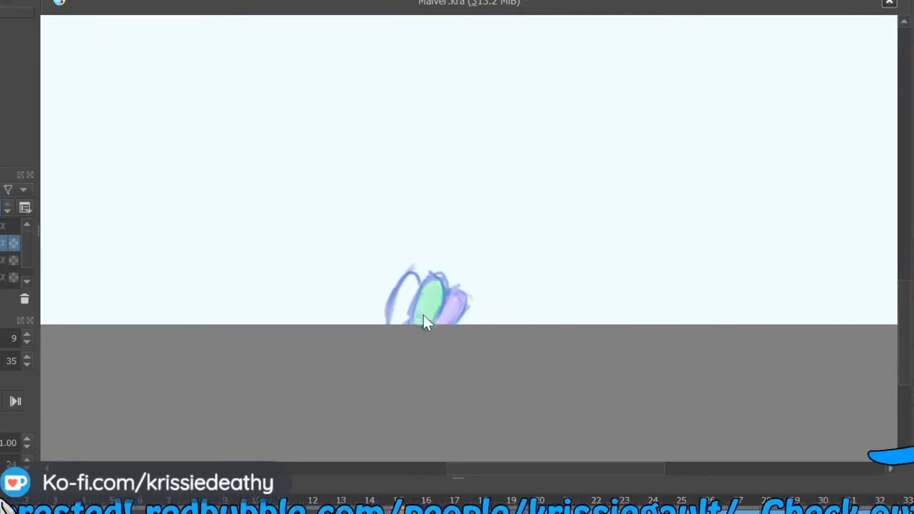
- Fit the canvas in view and set the end of the playback range to frame 42
{"action": "key", "text": "2"}
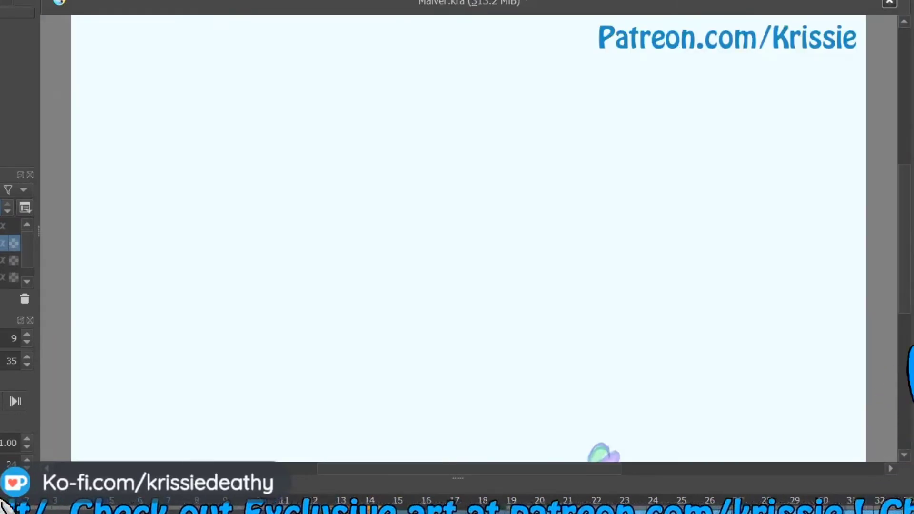
{"action": "left_click", "coordinate": [26, 356]}
{"action": "left_click", "coordinate": [26, 356]}
- Adjust the hold frames at three places in the timeline to retime the butterfly animation
{"action": "left_click", "coordinate": [64, 512]}
{"action": "right_click", "coordinate": [65, 511]}
{"action": "mouse_move", "coordinate": [143, 409]}
{"action": "left_click", "coordinate": [336, 431]}
{"action": "right_click", "coordinate": [210, 500]}
{"action": "mouse_move", "coordinate": [342, 404]}
{"action": "left_click", "coordinate": [471, 425]}
{"action": "right_click", "coordinate": [236, 500]}
{"action": "mouse_move", "coordinate": [428, 404]}
{"action": "left_click", "coordinate": [497, 425]}
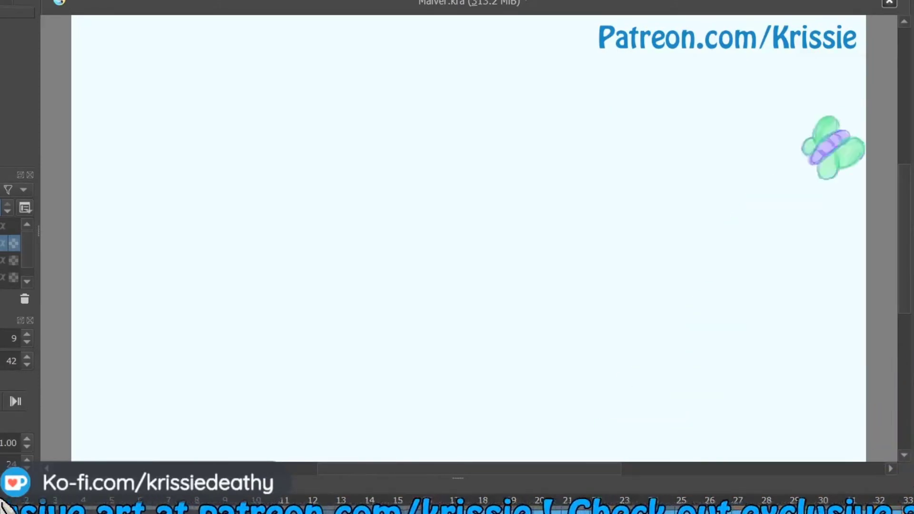
{"action": "key", "text": "alt+Tab"}
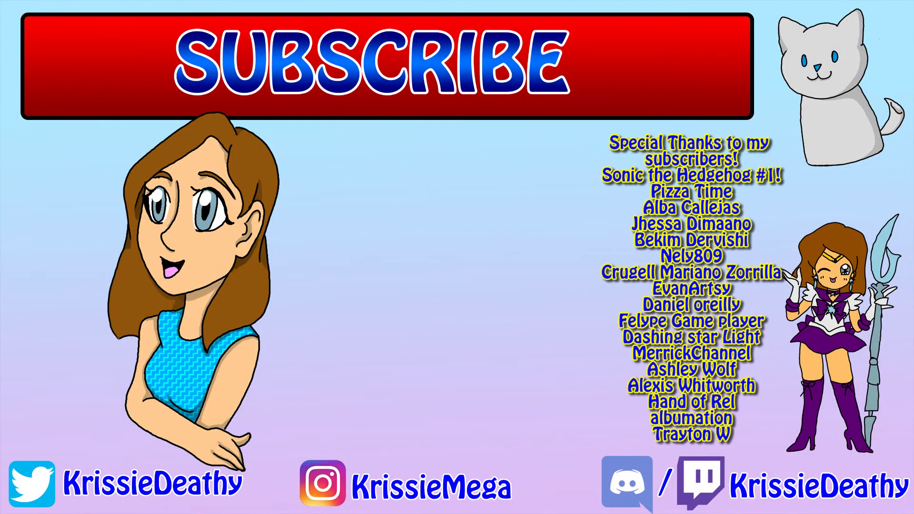